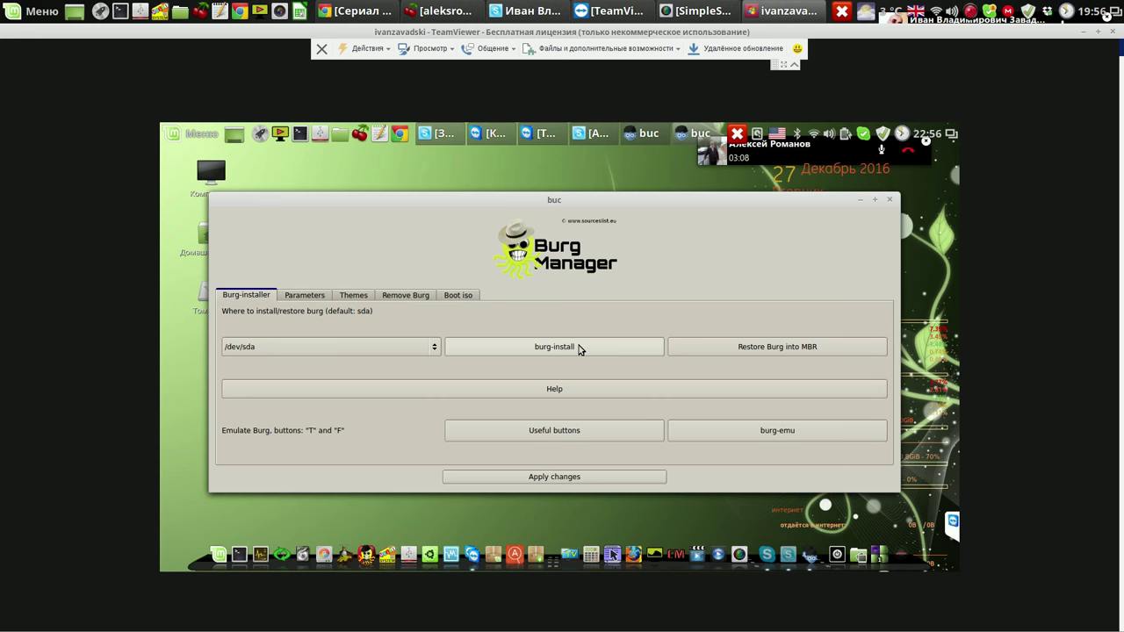
# Install BURG on /dev/sda, preview its boot menu in the BURG emulator, and close Burg Manager.
pyautogui.click(592, 344)
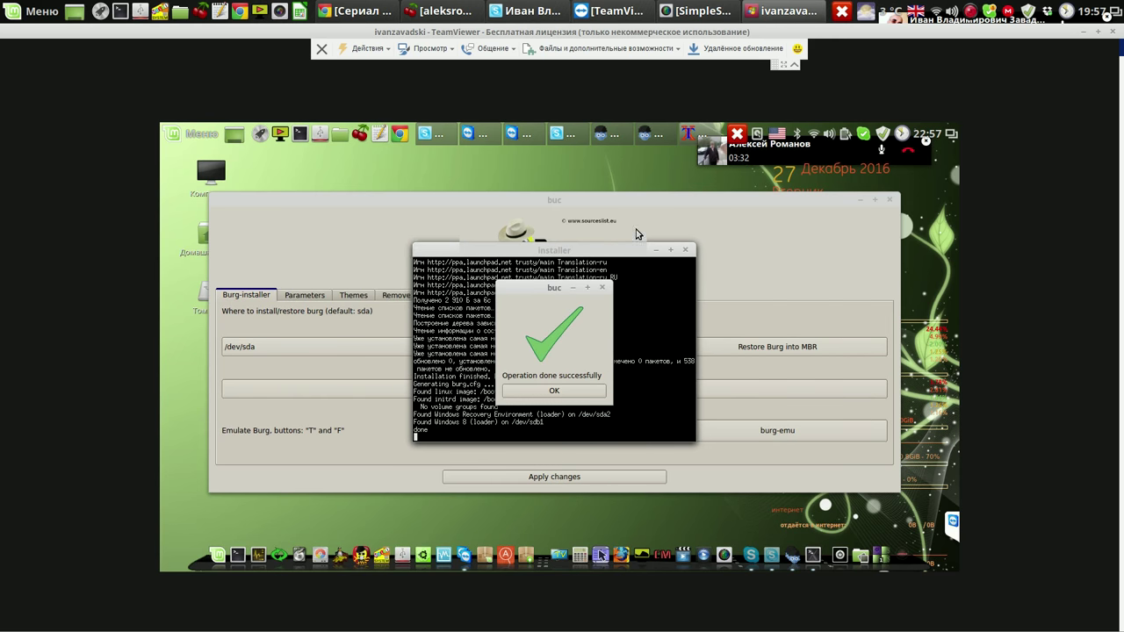
pyautogui.click(599, 392)
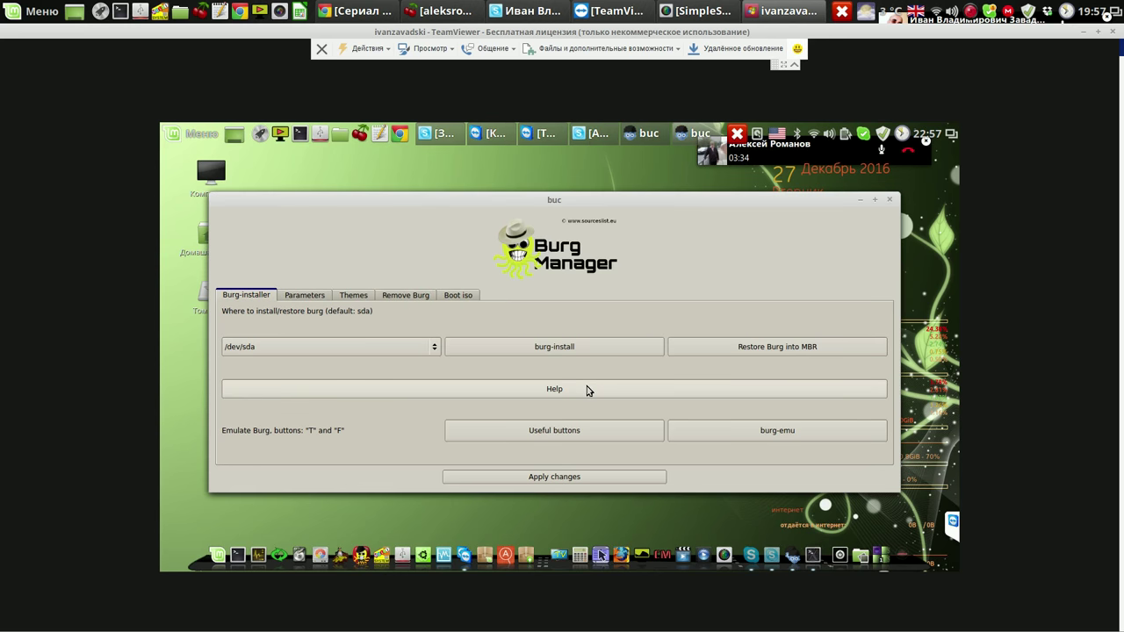
pyautogui.click(778, 431)
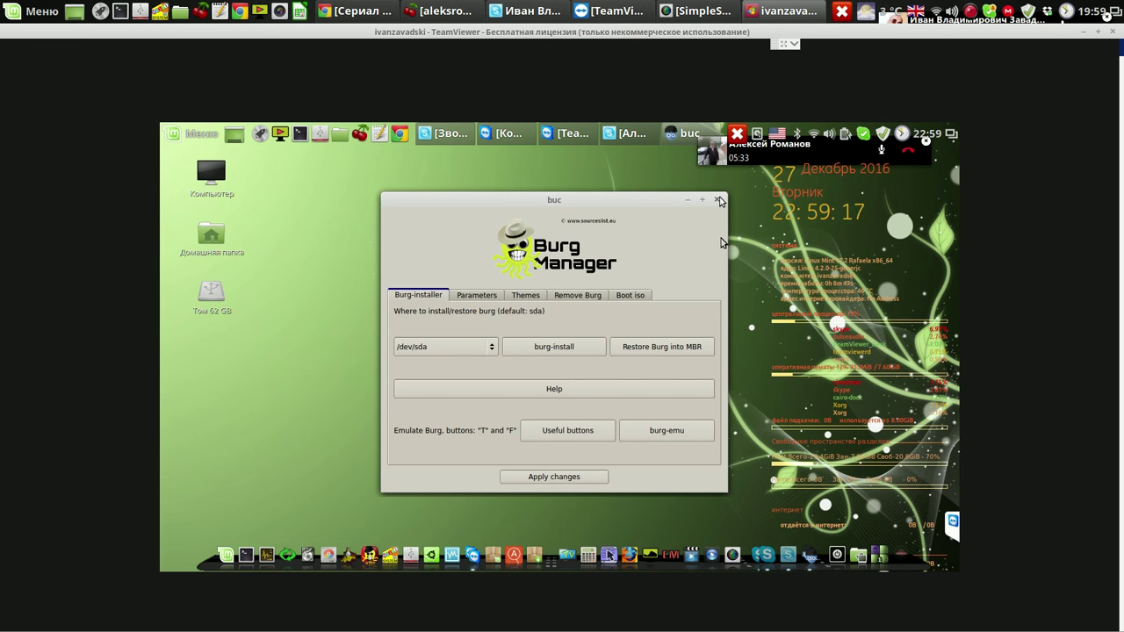
pyautogui.click(718, 201)
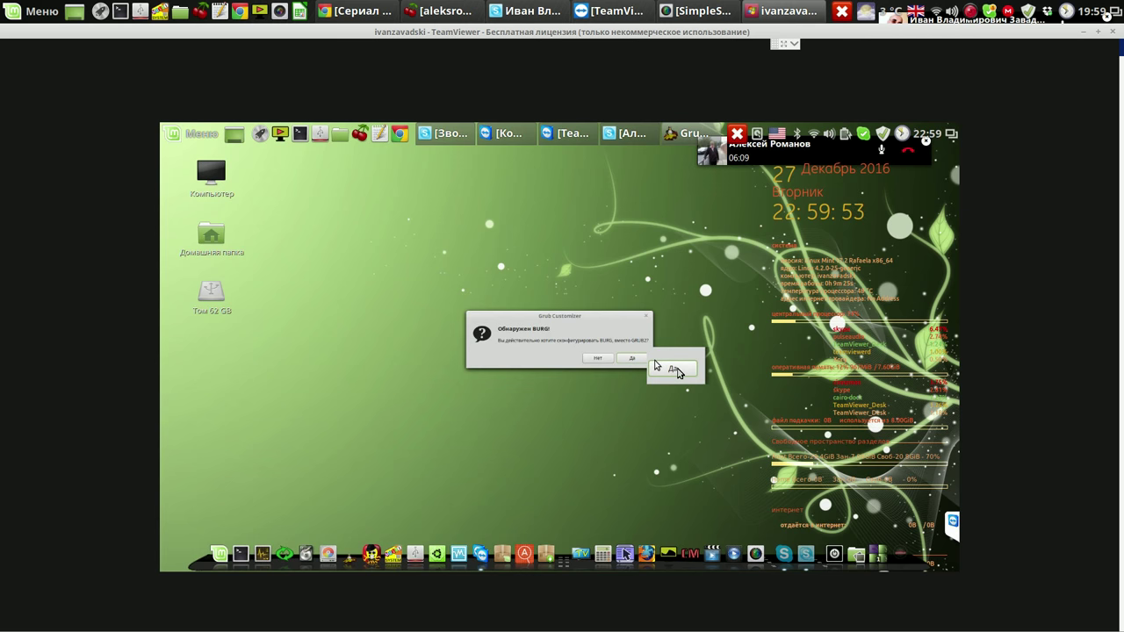
# Switch to Grub Customizer in BURG mode instead of GRUB2, and move its window clear after closing the wallpaper settings.
pyautogui.click(674, 369)
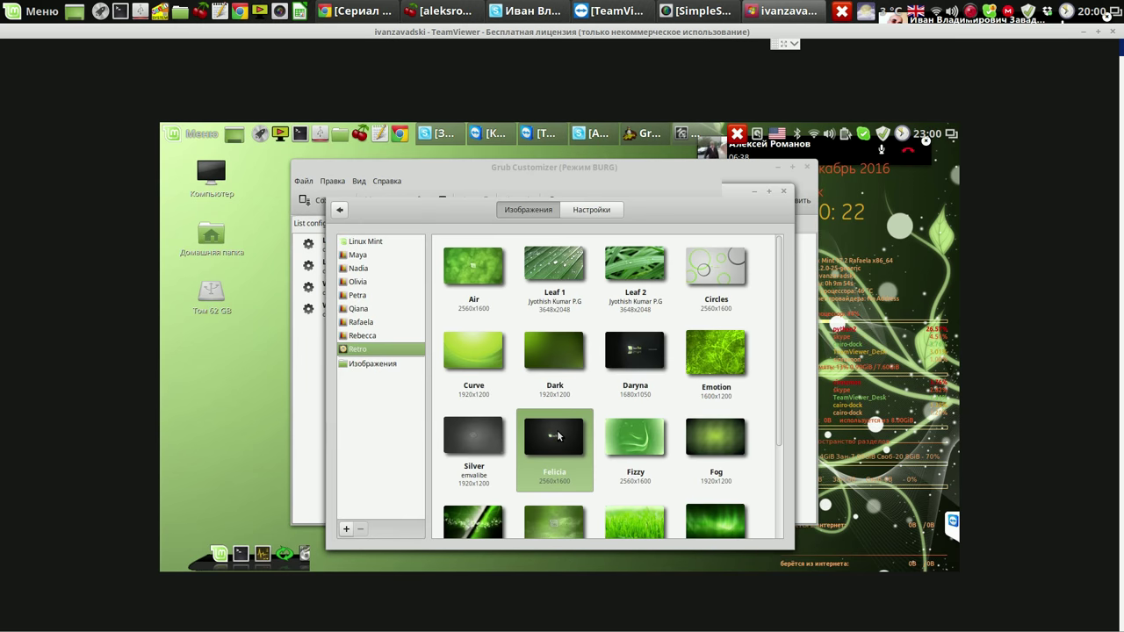
pyautogui.click(784, 191)
pyautogui.moveTo(760, 175); pyautogui.dragTo(664, 168)
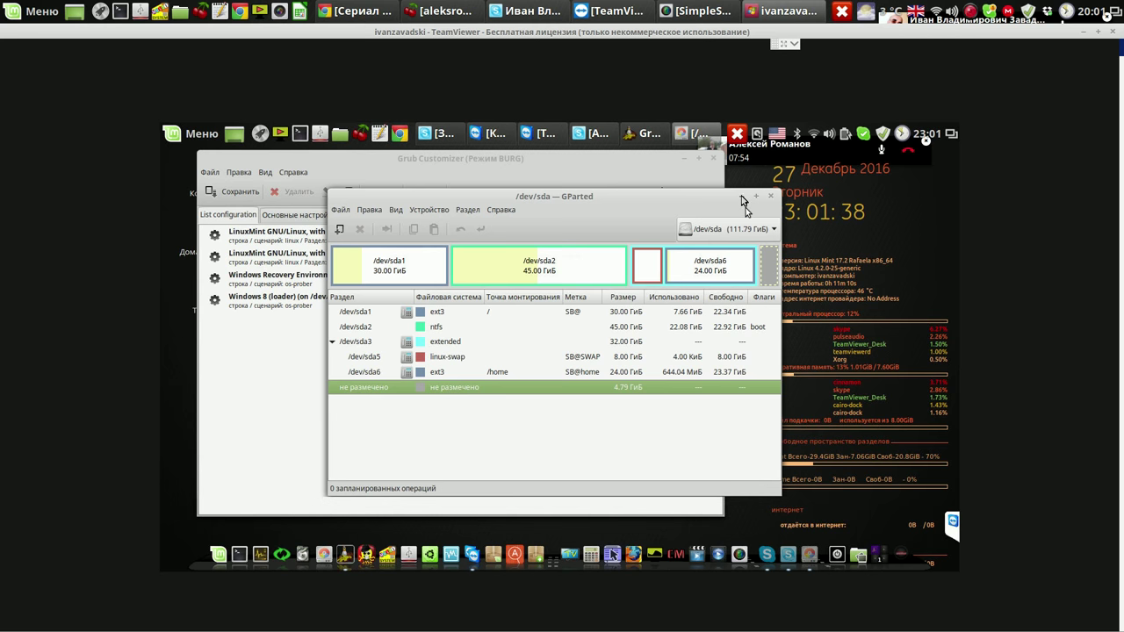
# Minimise GParted and remove the Windows 8 (loader) (on /dev/sdb1) entry from the boot list.
pyautogui.click(742, 198)
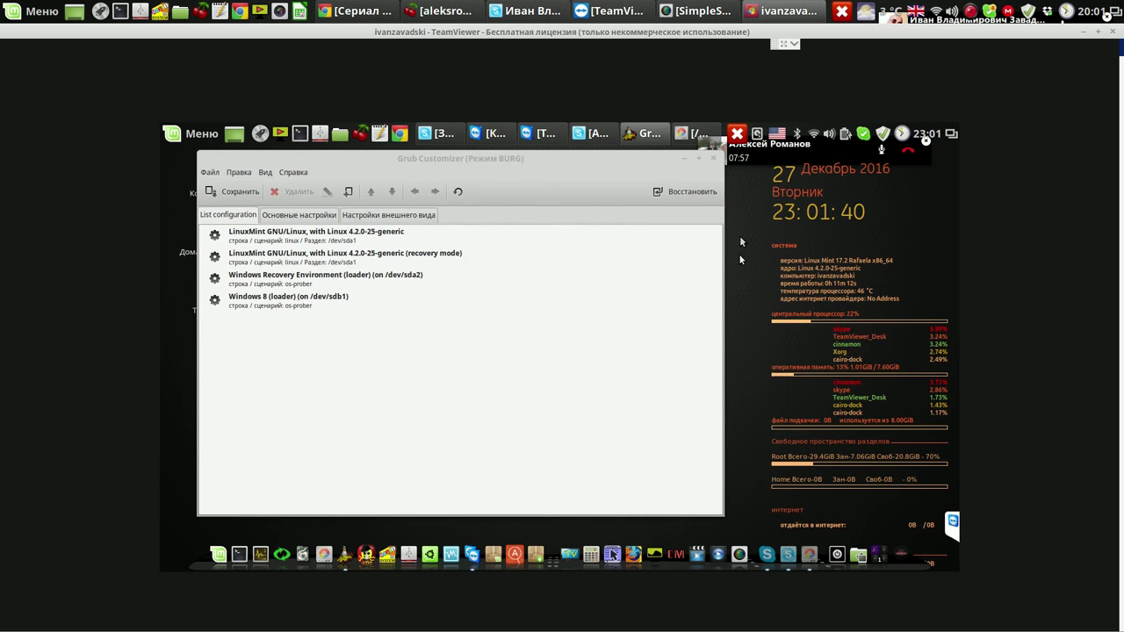
pyautogui.click(299, 303)
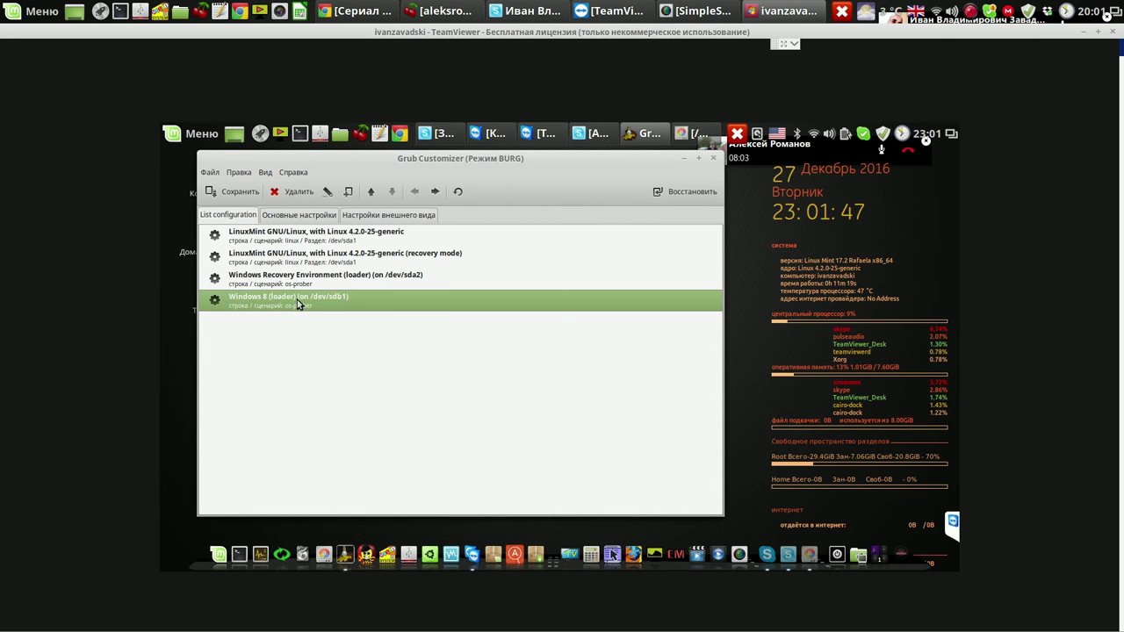
pyautogui.click(297, 193)
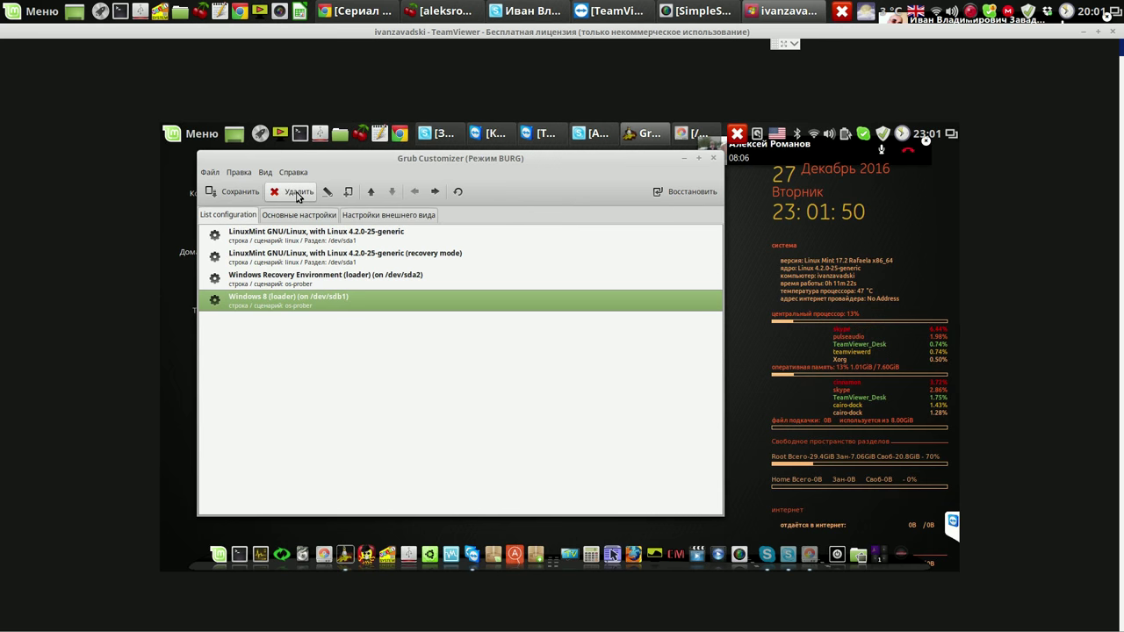
# Edit the Windows Recovery Environment entry, accepting the Chainloader type and partition /dev/sda2.
pyautogui.click(295, 278)
pyautogui.rightClick(295, 277)
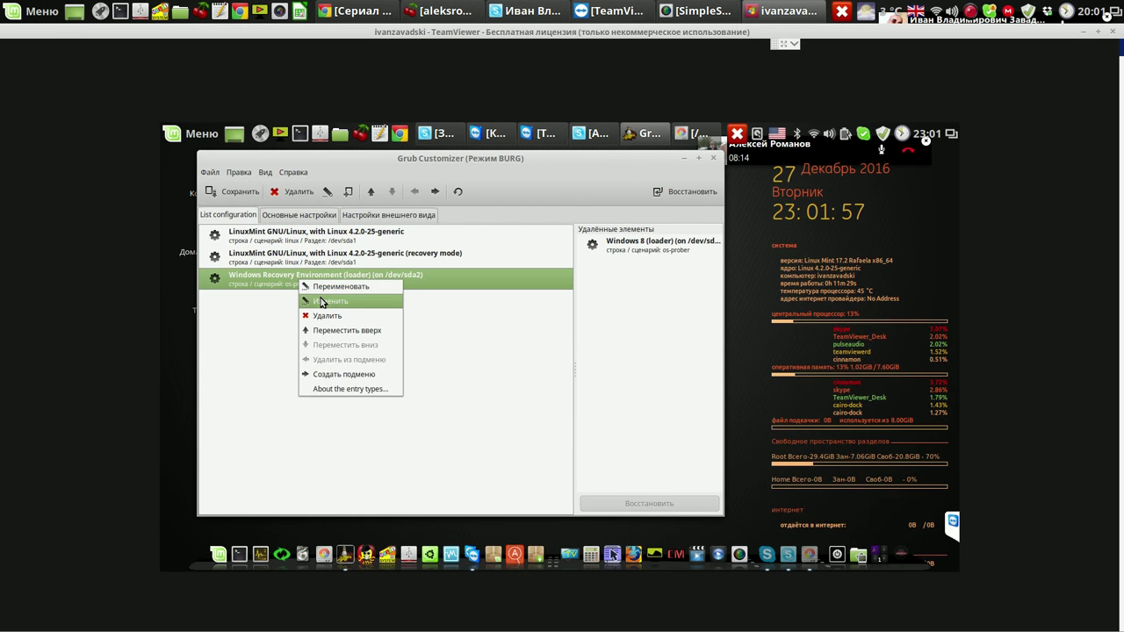
pyautogui.click(322, 302)
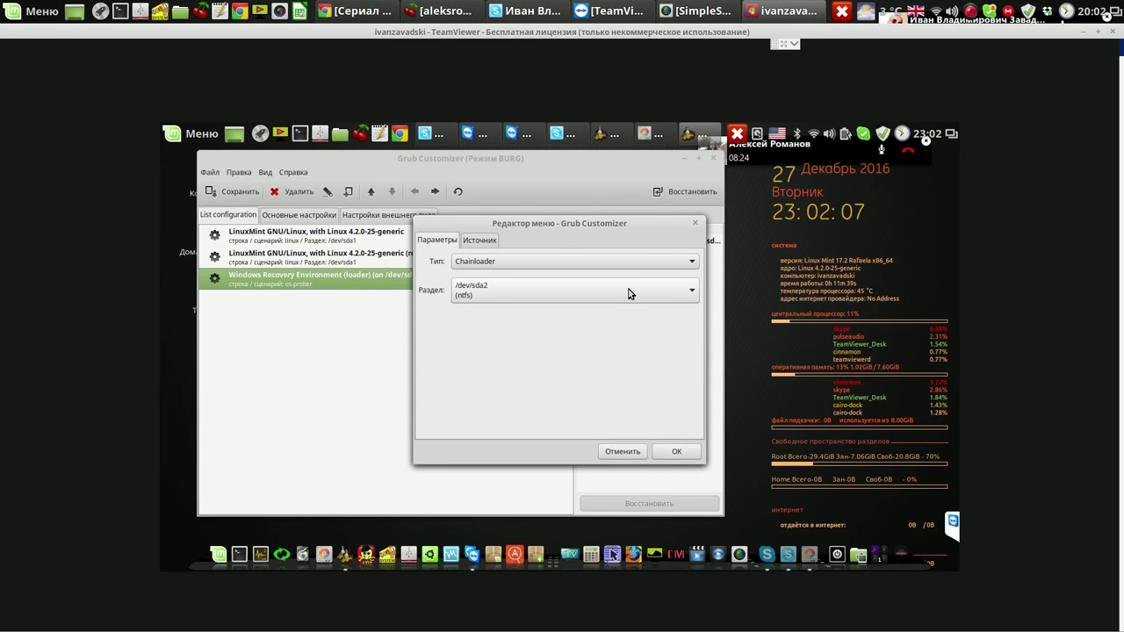
pyautogui.click(678, 452)
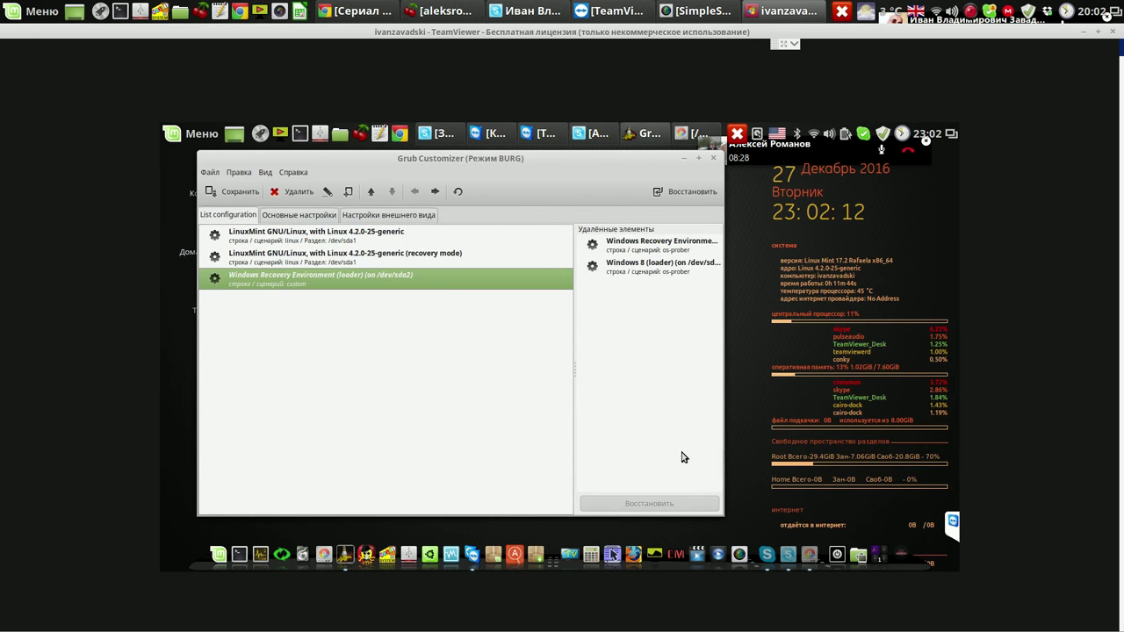
# Review the type and partition parameters of the custom Windows Recovery Environment entry again.
pyautogui.rightClick(378, 275)
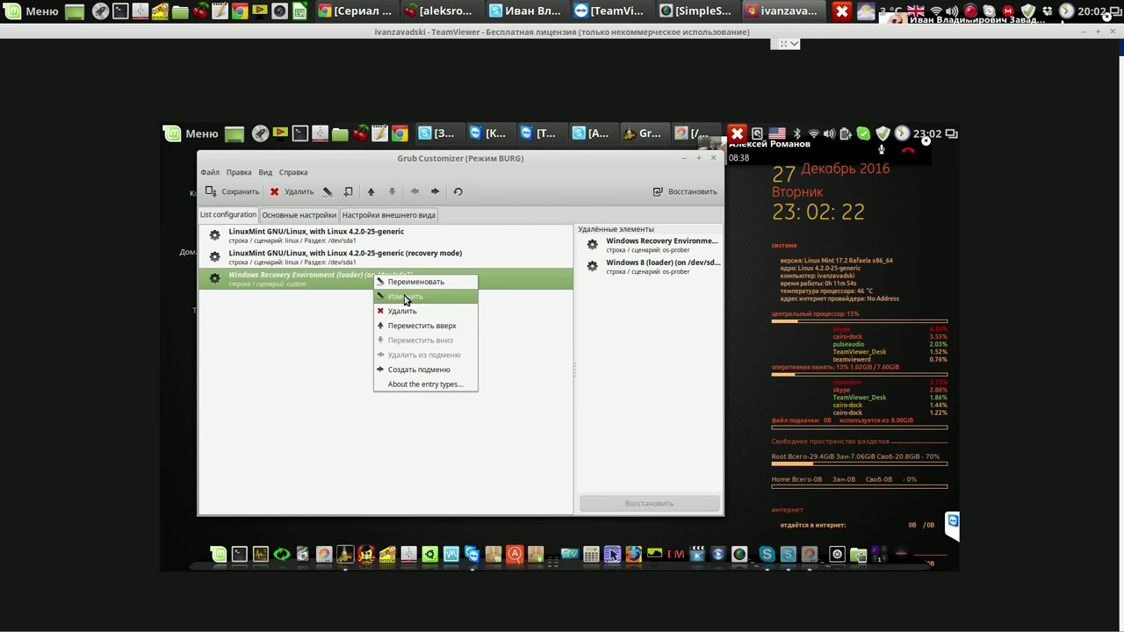
pyautogui.click(406, 296)
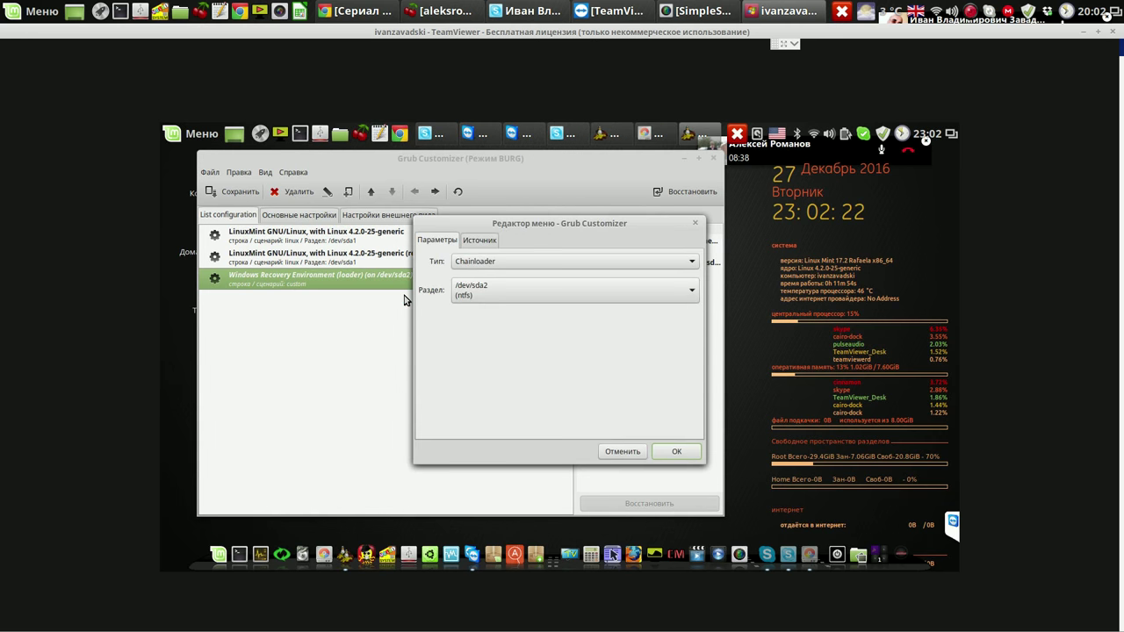
pyautogui.click(680, 452)
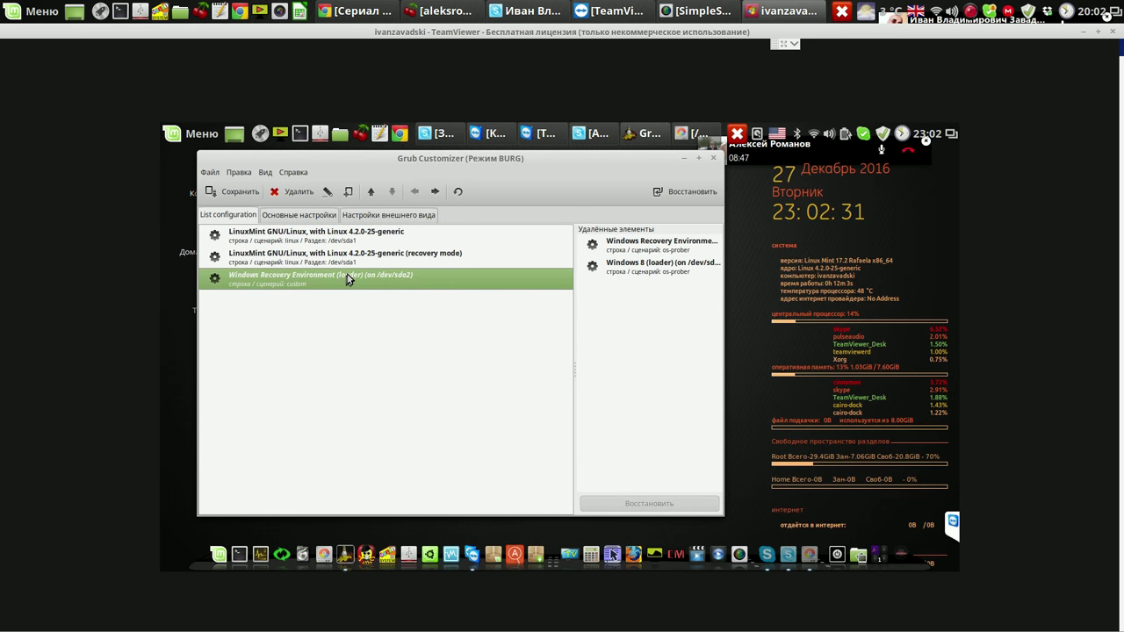
# Rename the Windows Recovery Environment boot entry as "Windows 10 (on /dev/sda2)".
pyautogui.rightClick(349, 279)
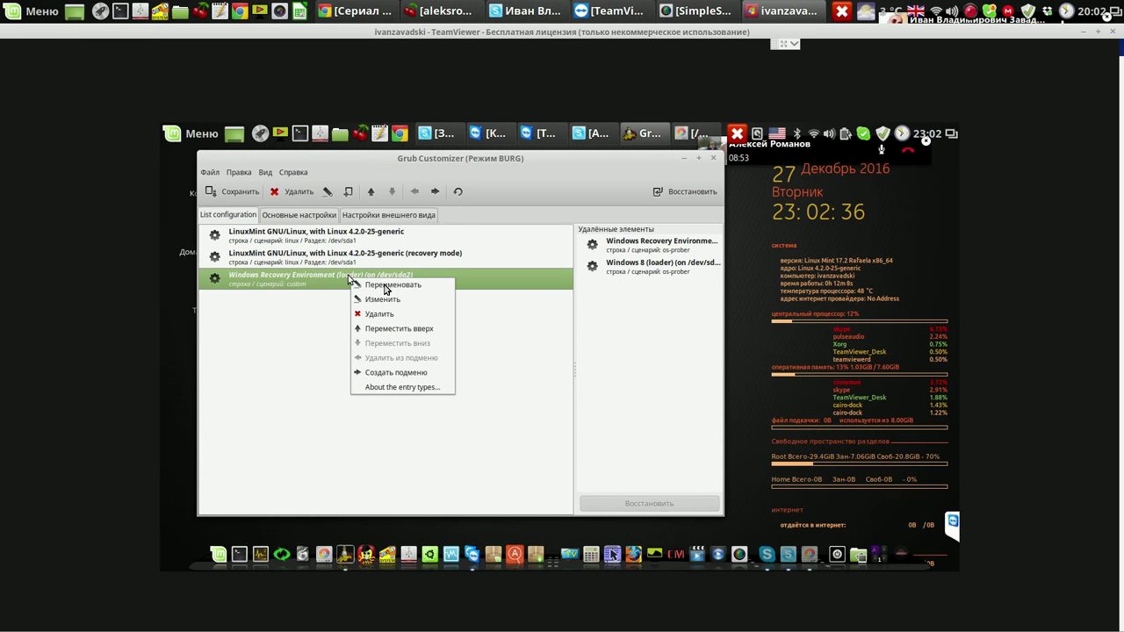
pyautogui.click(384, 286)
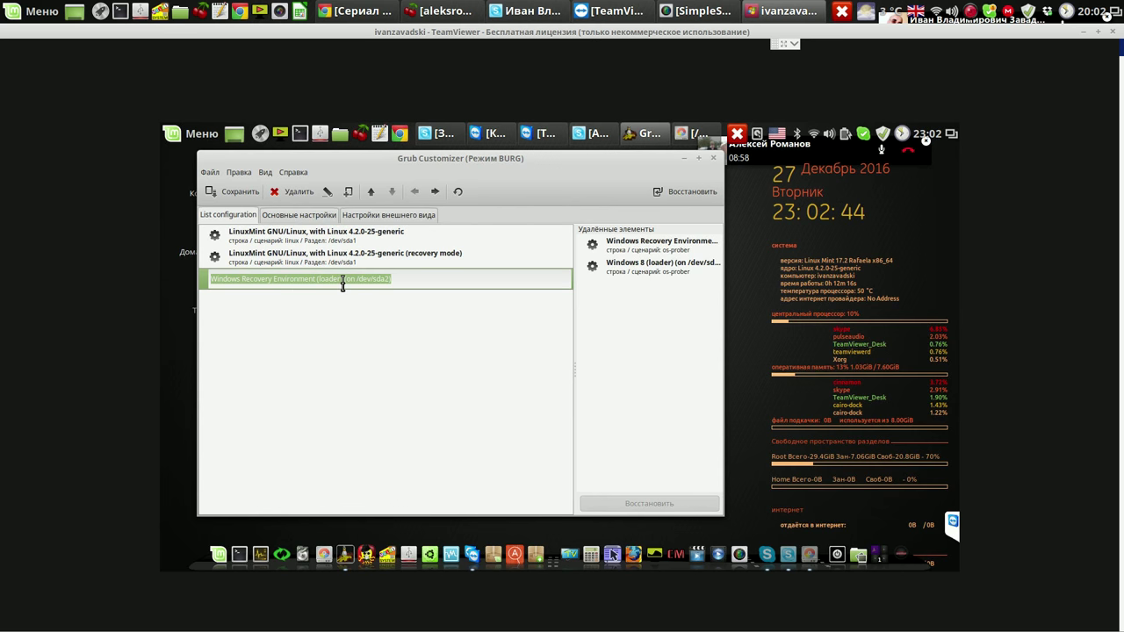
pyautogui.click(343, 278)
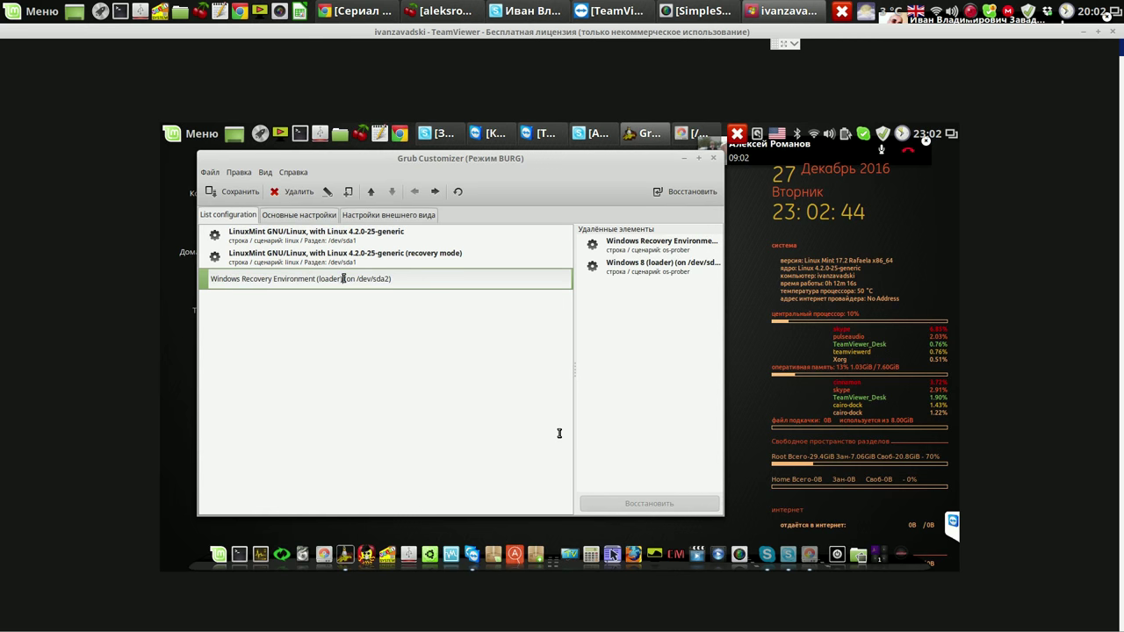
pyautogui.press('BackSpace')
pyautogui.press('BackSpace')
pyautogui.press('BackSpace')
pyautogui.press('BackSpace')
pyautogui.press('BackSpace')
pyautogui.press('BackSpace')
pyautogui.press('BackSpace')
pyautogui.press('BackSpace')
pyautogui.press('BackSpace')
pyautogui.press('BackSpace')
pyautogui.press('BackSpace')
pyautogui.press('BackSpace')
pyautogui.press('BackSpace')
pyautogui.press('BackSpace')
pyautogui.press('BackSpace')
pyautogui.press('BackSpace')
pyautogui.press('BackSpace')
pyautogui.press('BackSpace')
pyautogui.press('BackSpace')
pyautogui.press('BackSpace')
pyautogui.write('10')
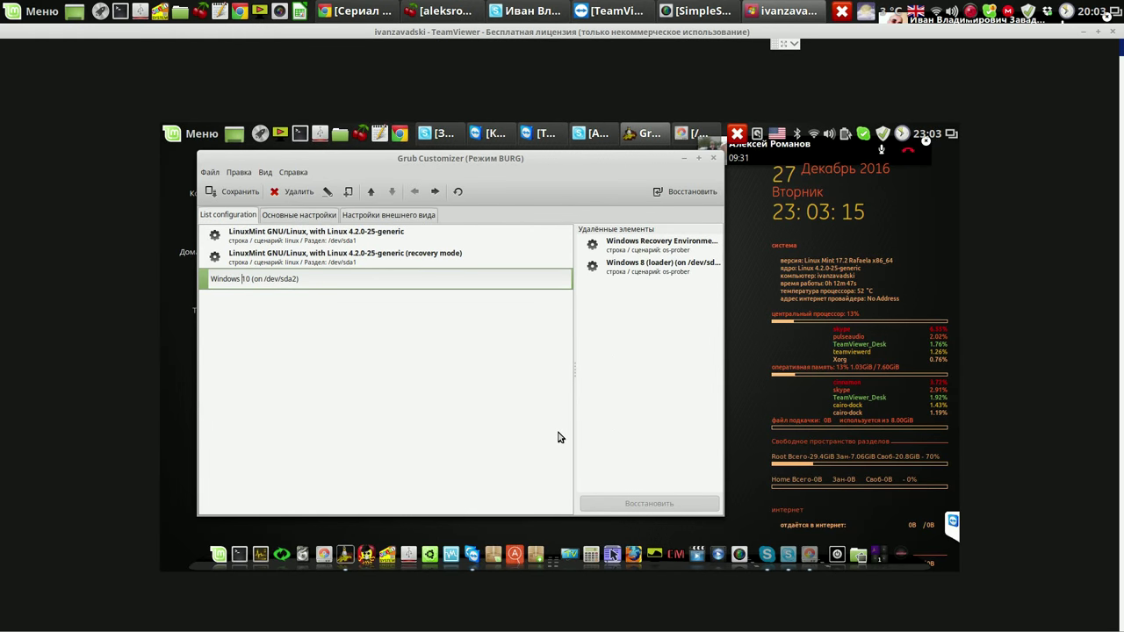
pyautogui.press('Return')
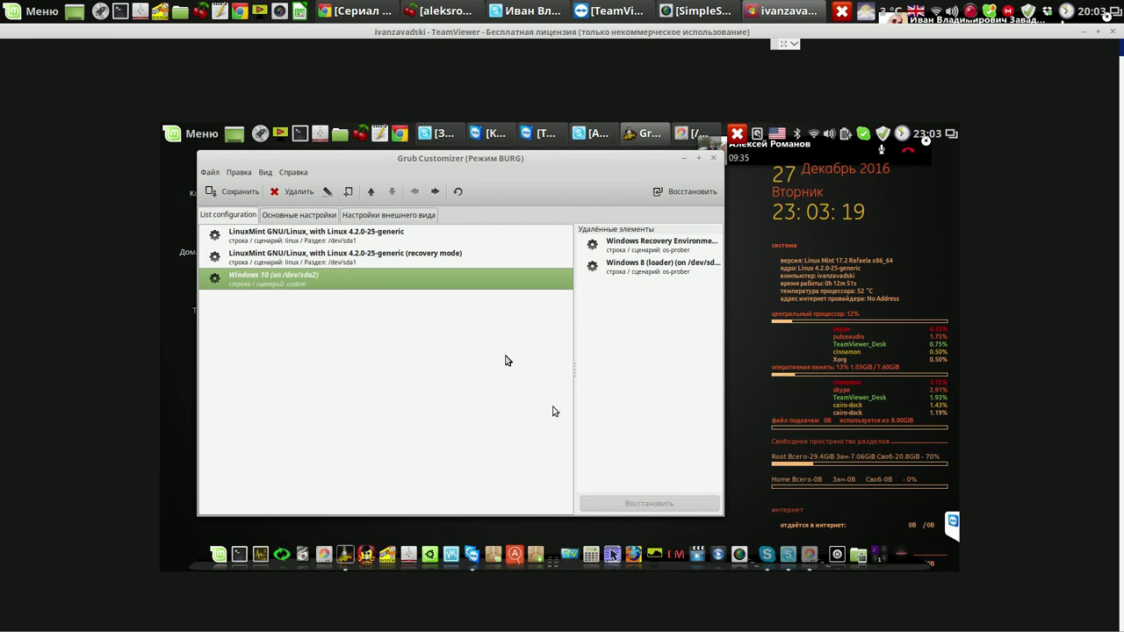
# Set Windows 10 (on /dev/sda2) as the default boot entry in the general settings.
pyautogui.click(322, 216)
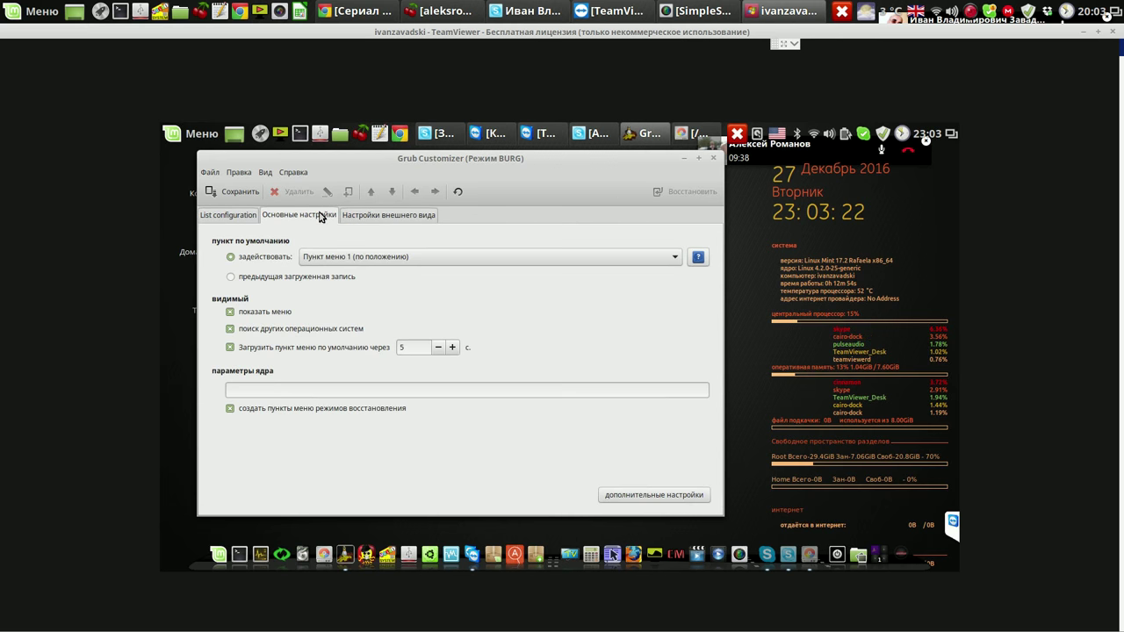
pyautogui.click(430, 263)
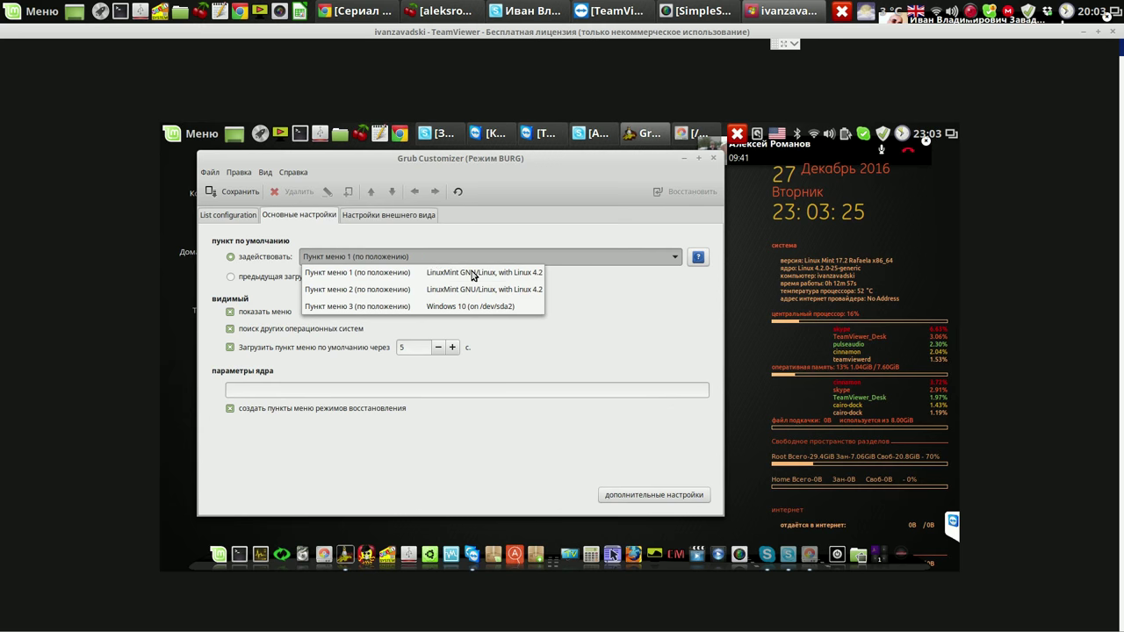
pyautogui.click(471, 273)
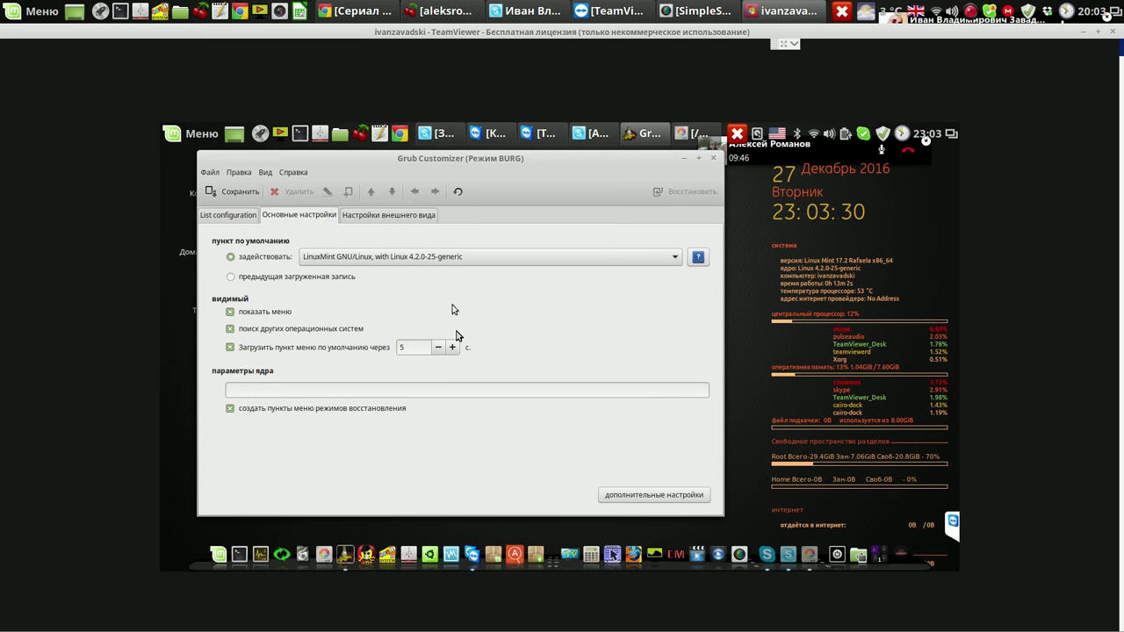
pyautogui.click(478, 257)
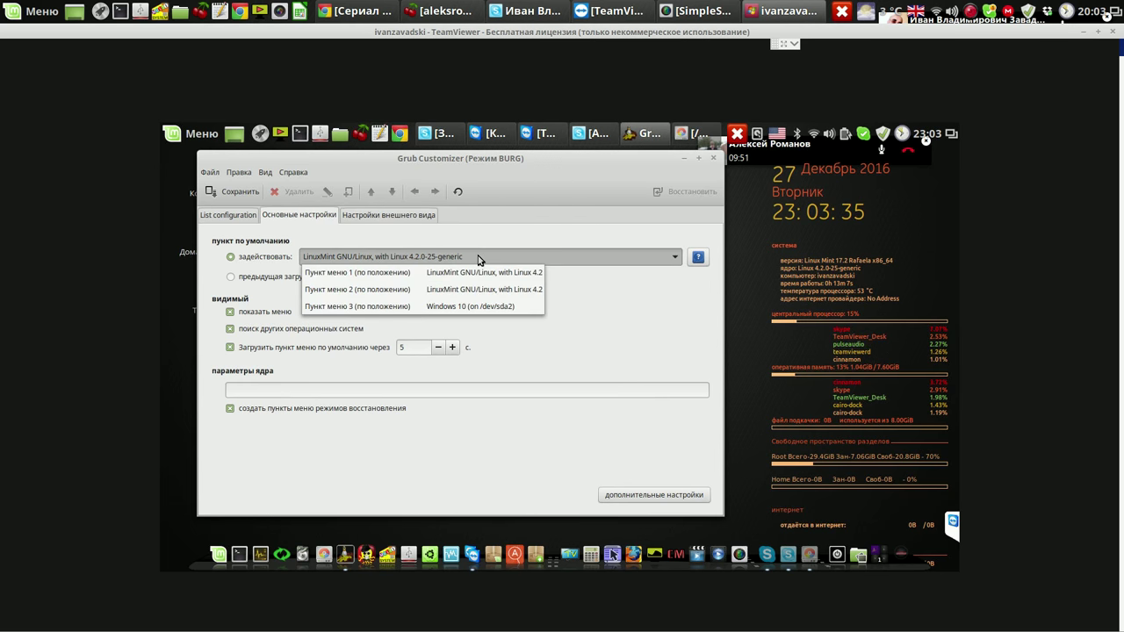
pyautogui.click(476, 306)
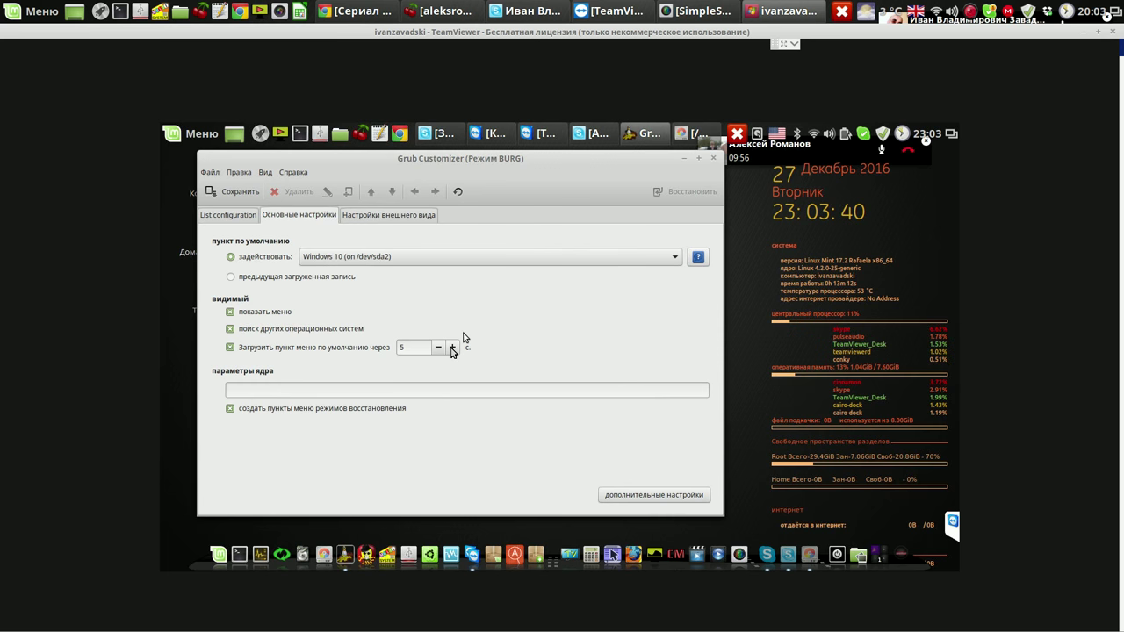
# Set the delay before the default entry boots to 20 seconds and save the BURG configuration.
pyautogui.click(453, 348)
pyautogui.scroll(4, 453, 349)
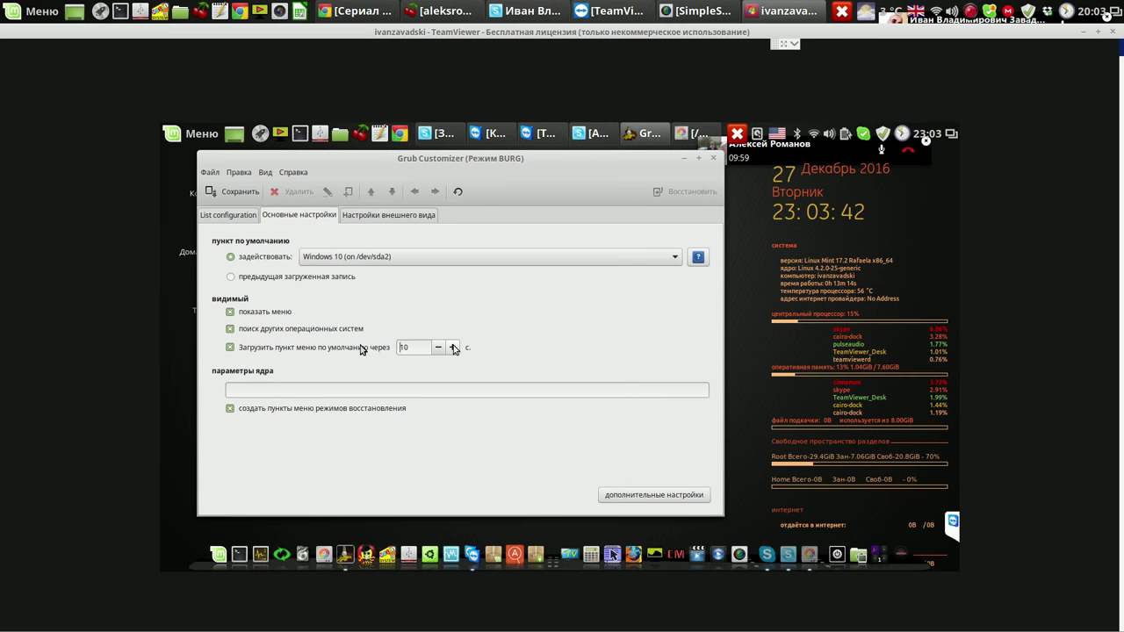
pyautogui.scroll(7, 452, 349)
pyautogui.scroll(1, 453, 350)
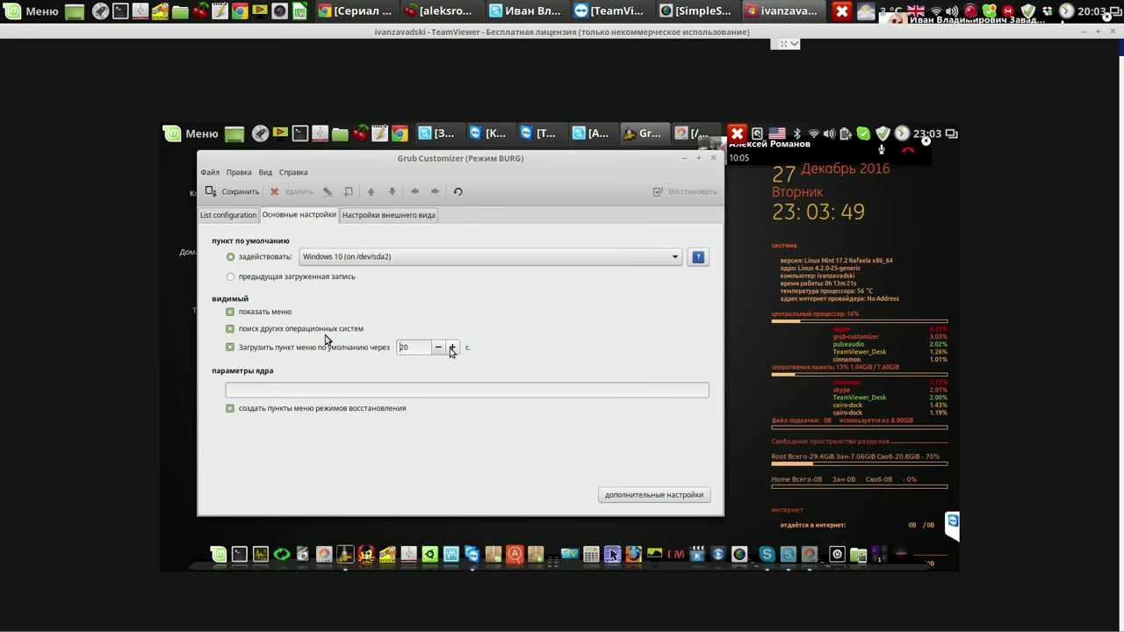
pyautogui.click(238, 217)
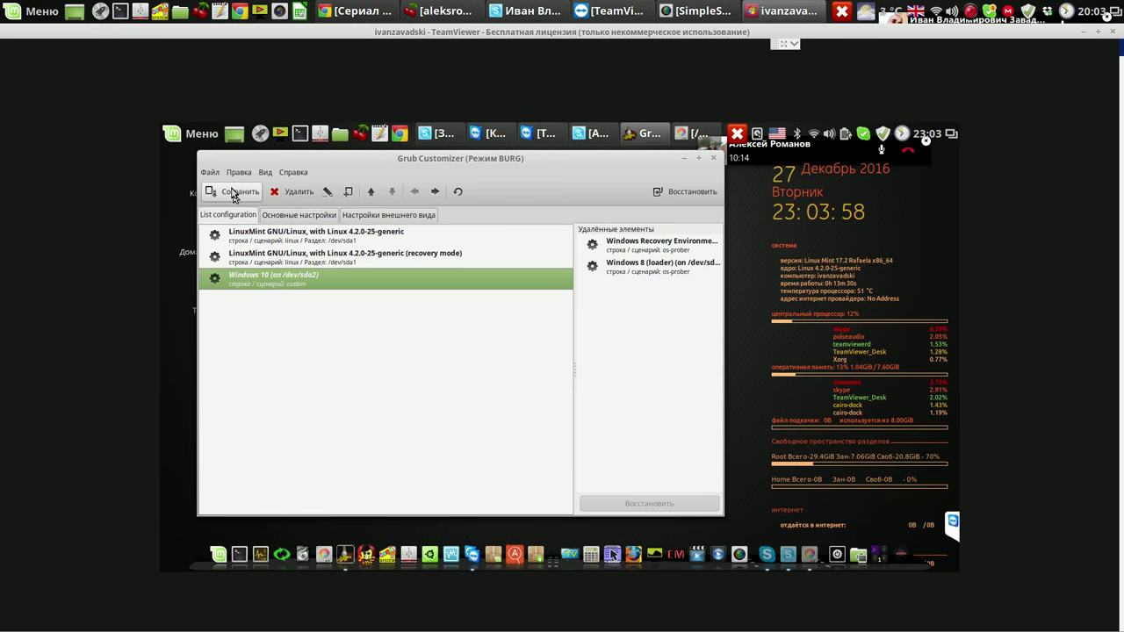
pyautogui.click(233, 191)
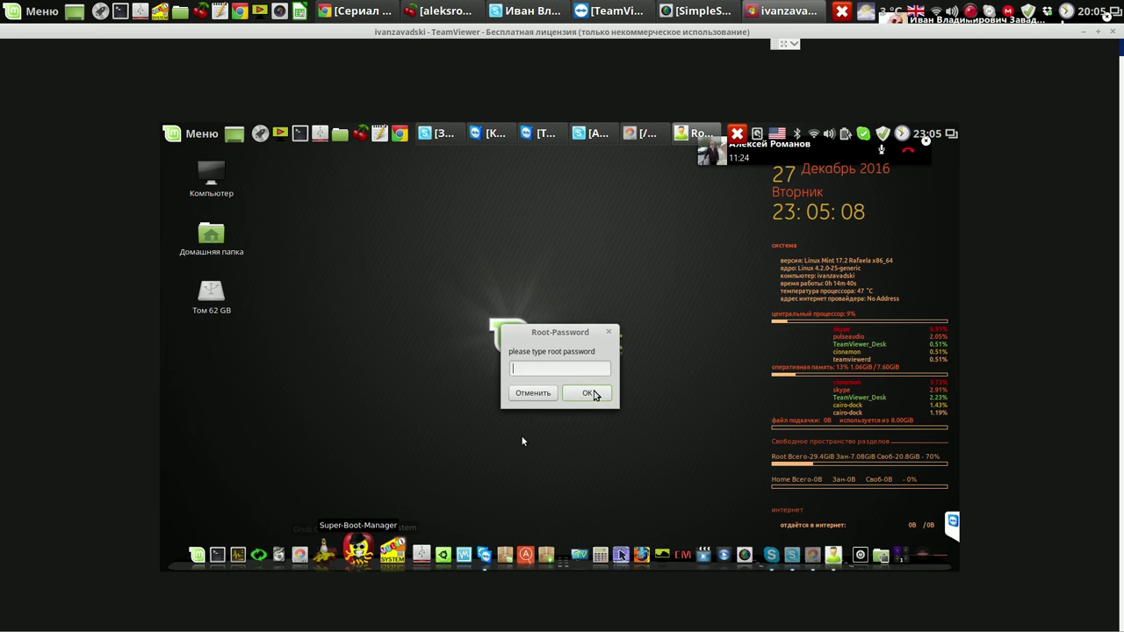
# Authorise Super-Boot-Manager with the root password and open Burg Manager.
pyautogui.click(594, 394)
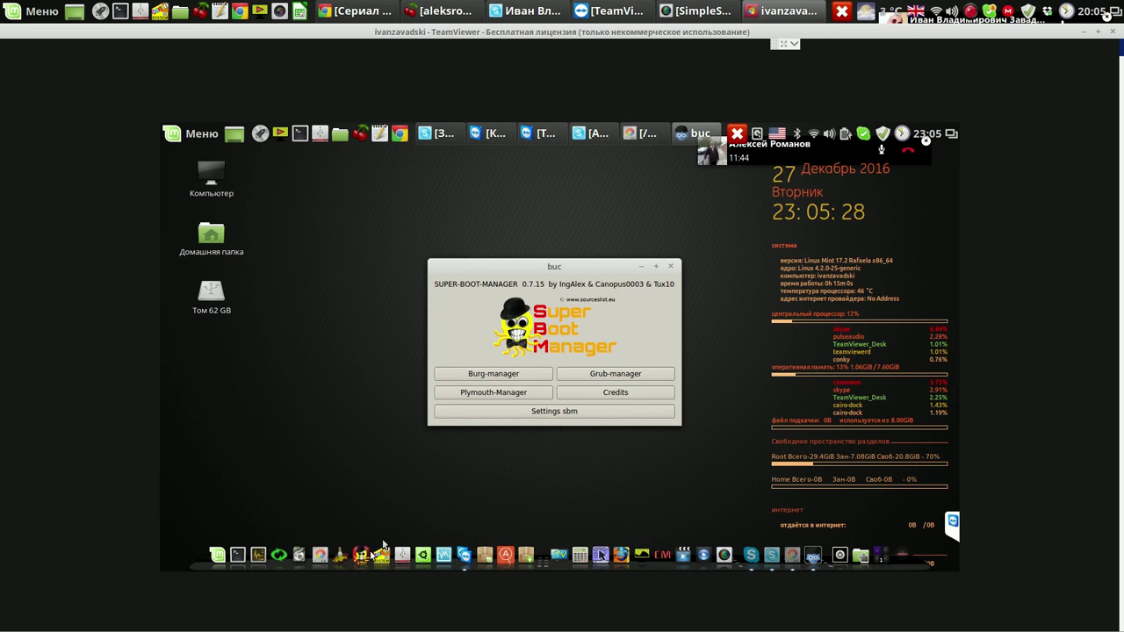
pyautogui.click(506, 377)
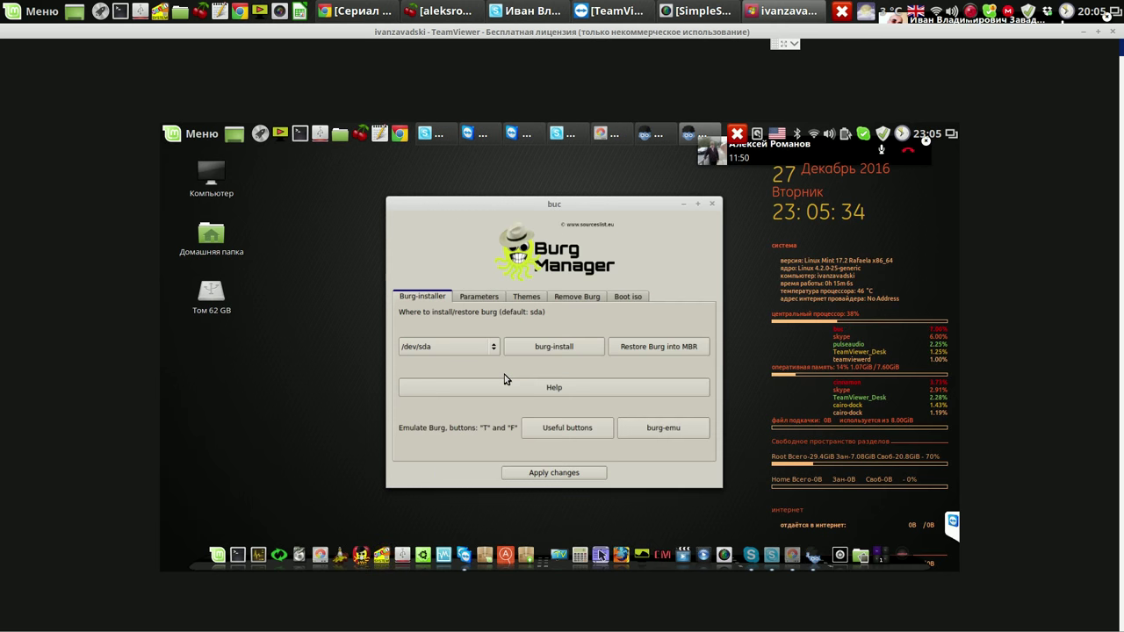
# Preview the edited boot menu in the BURG emulator, and apply the changes before closing Burg Manager.
pyautogui.click(674, 430)
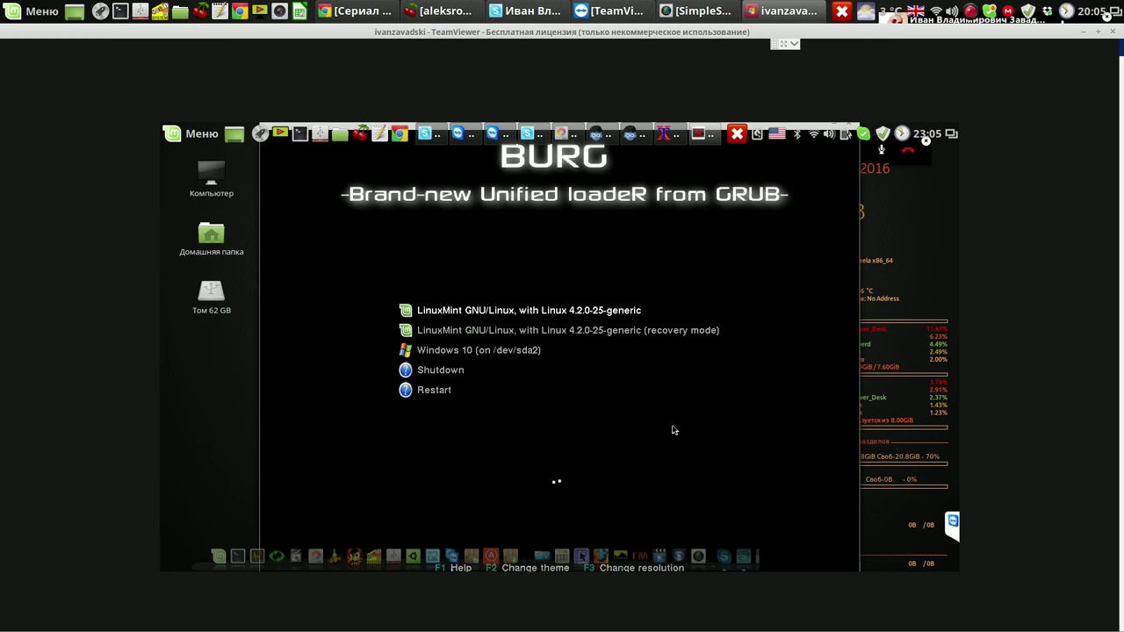
pyautogui.press('Escape')
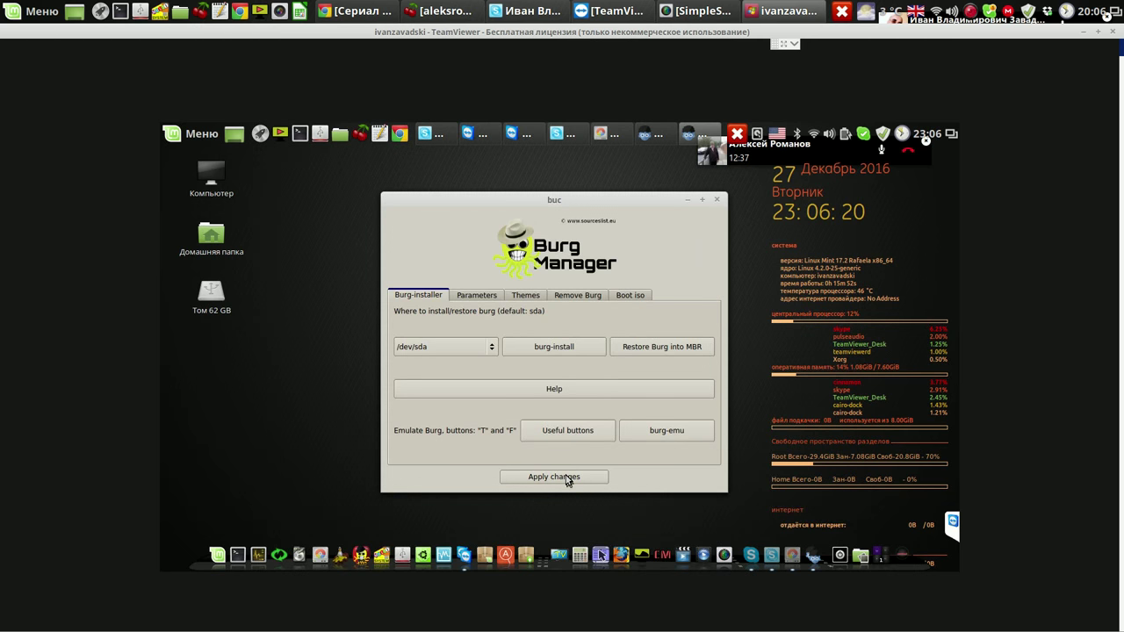
pyautogui.click(568, 479)
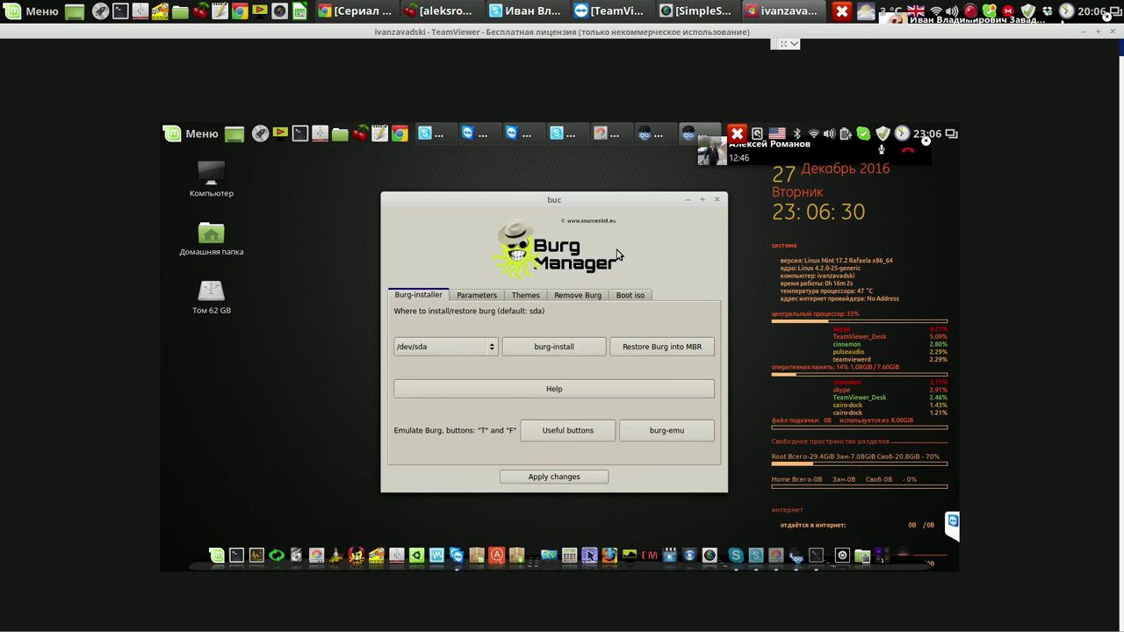
pyautogui.click(716, 202)
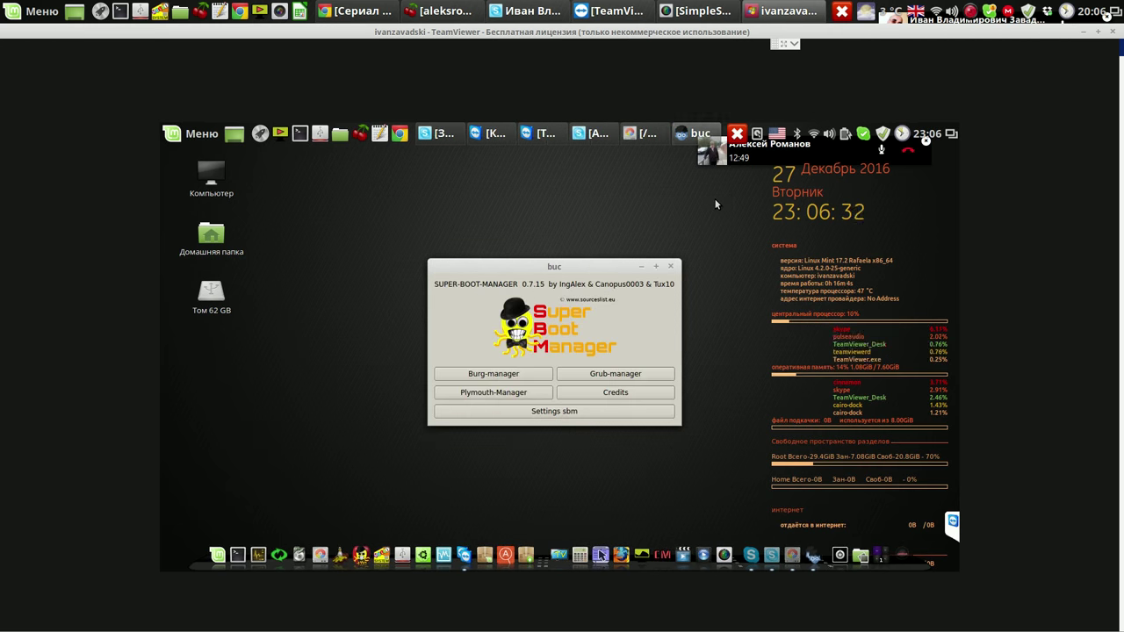
# Close Super-Boot-Manager on the remote computer.
pyautogui.click(672, 267)
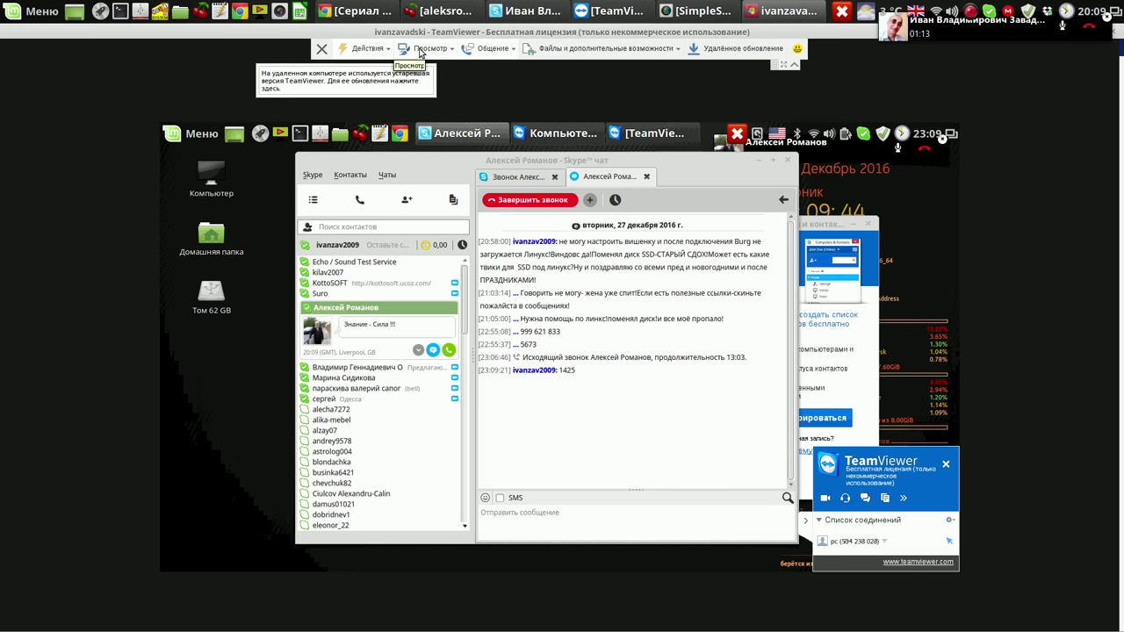
# Turn on display of the remote machine's cursor in the TeamViewer view options and collapse the TeamViewer session panel on the remote desktop.
pyautogui.click(420, 50)
pyautogui.click(487, 51)
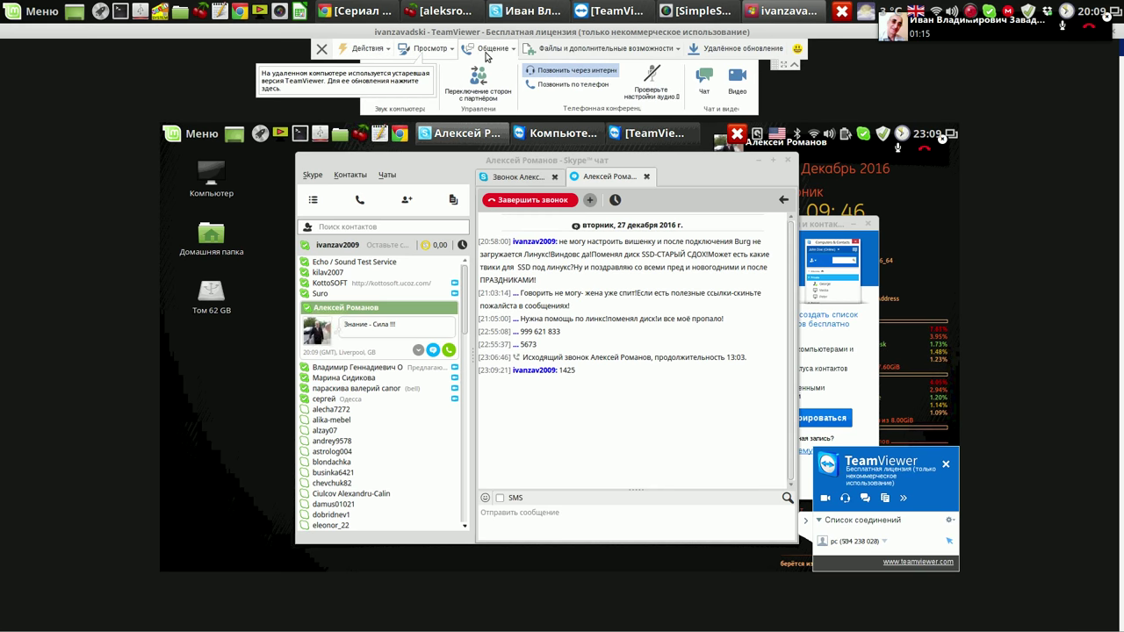
pyautogui.click(422, 48)
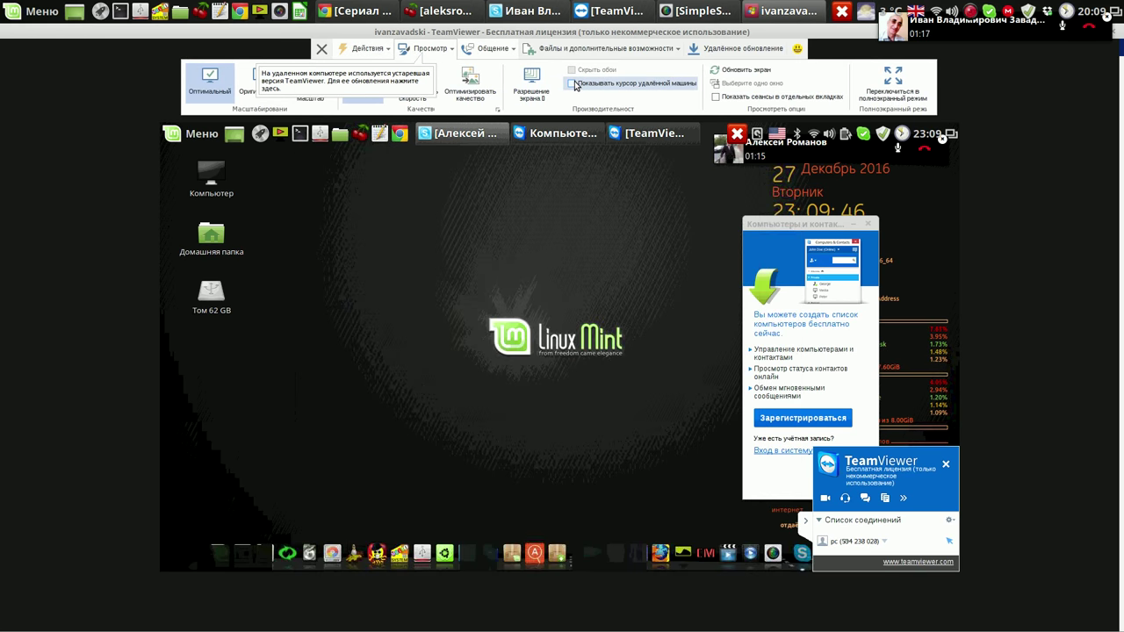
pyautogui.click(573, 83)
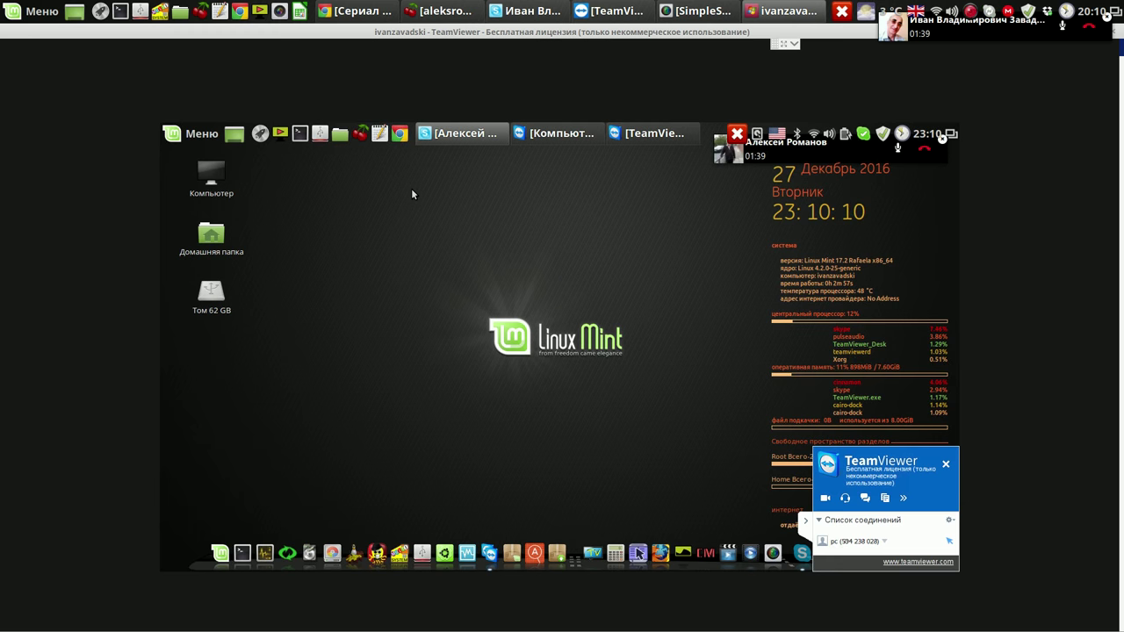
pyautogui.click(806, 525)
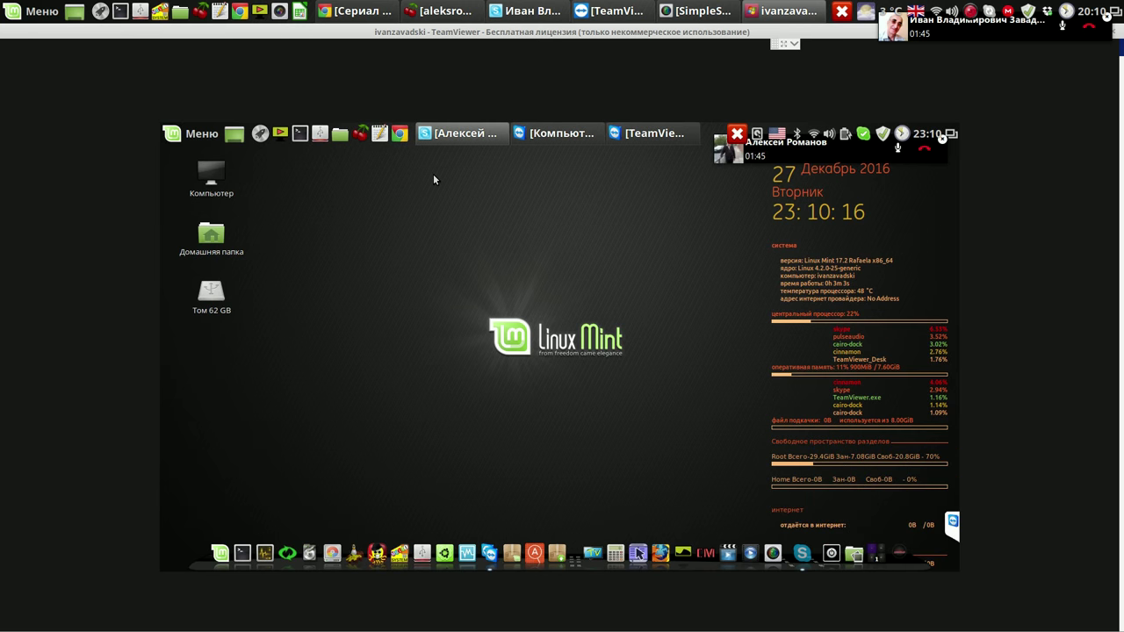
# Open linux-romanov.info from the AR bookmark in the remote computer's Chrome and follow its download link for команды и видео.ctb.
pyautogui.click(401, 134)
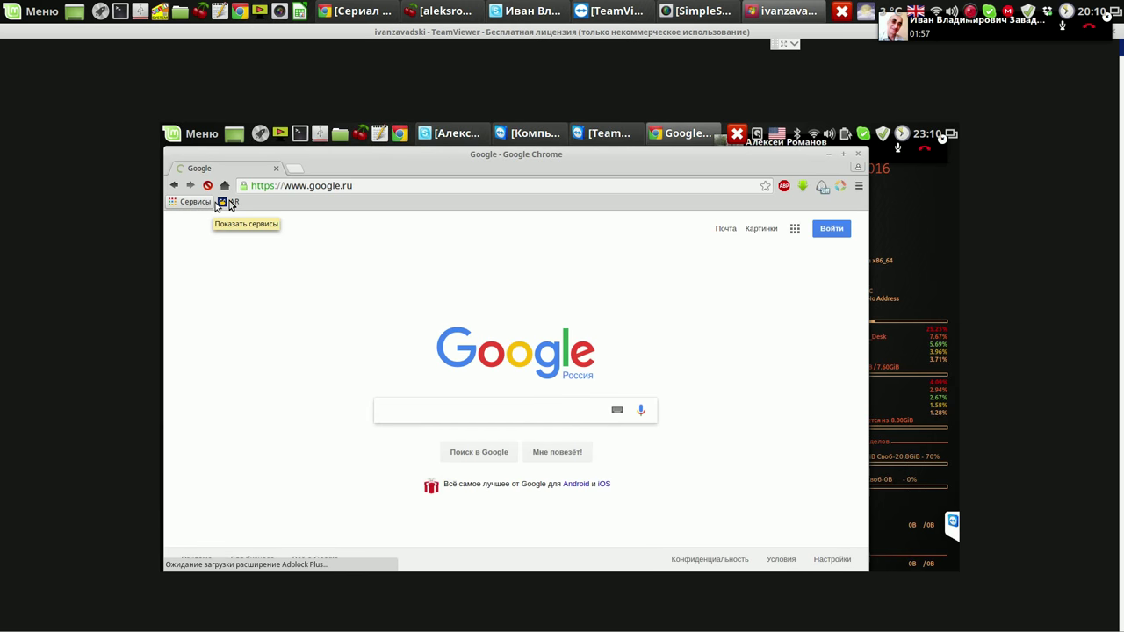
pyautogui.click(230, 203)
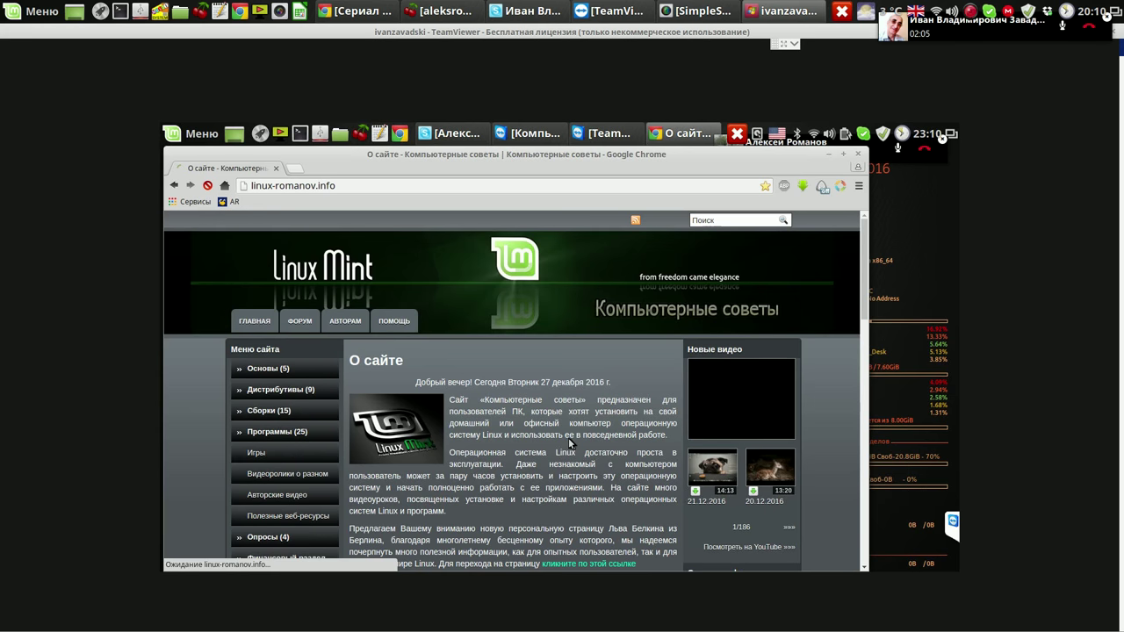
pyautogui.scroll(-3, 569, 442)
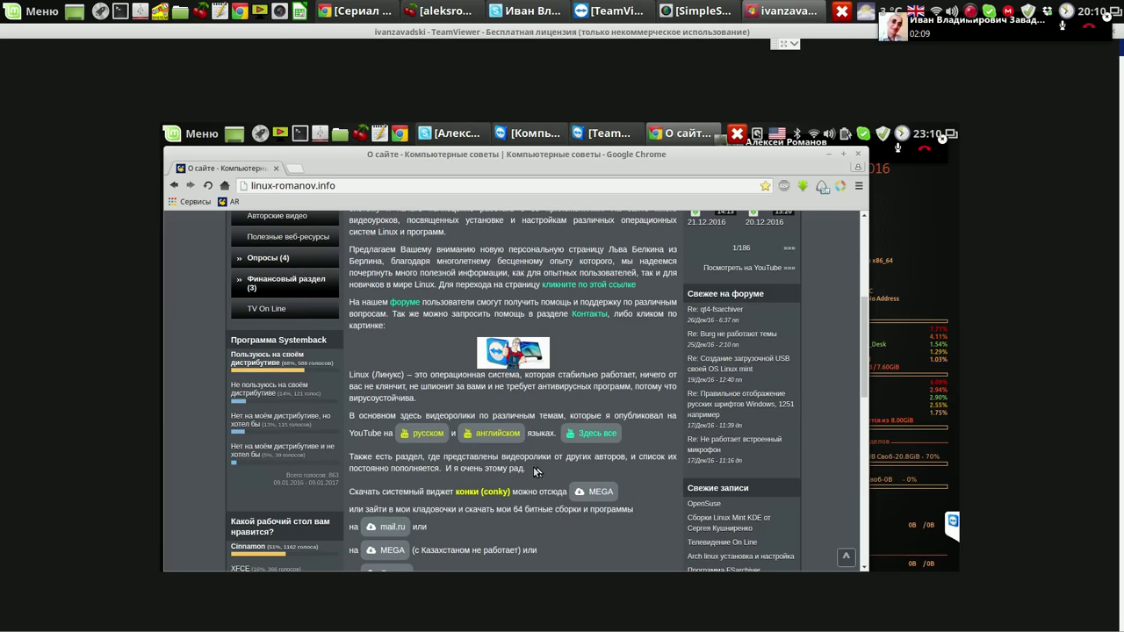
pyautogui.scroll(-1, 533, 467)
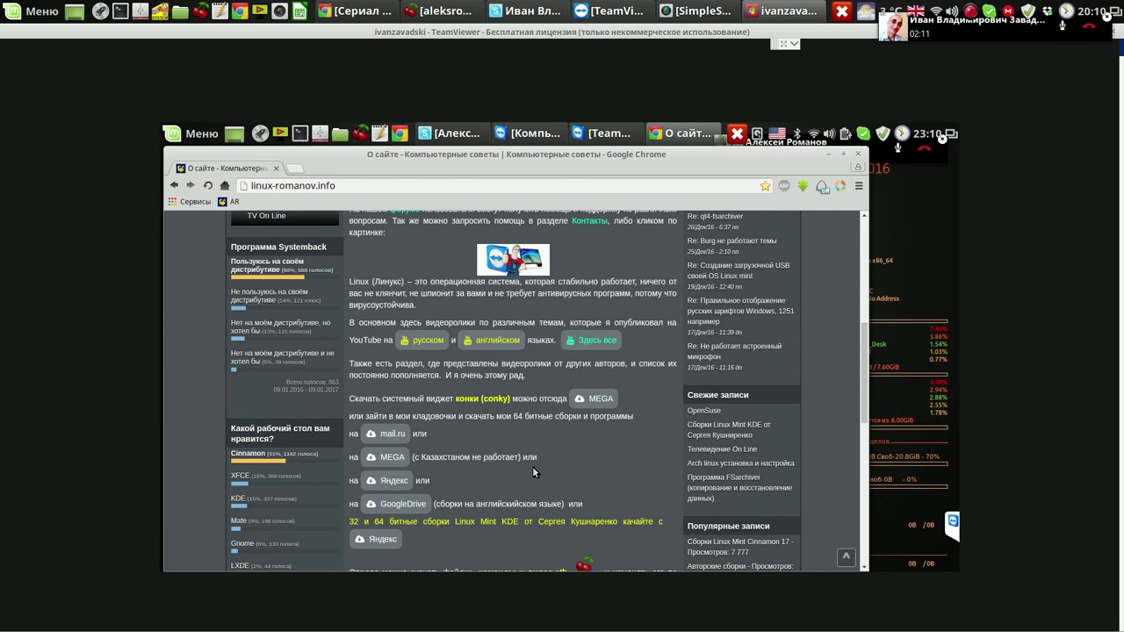
pyautogui.scroll(-2, 532, 471)
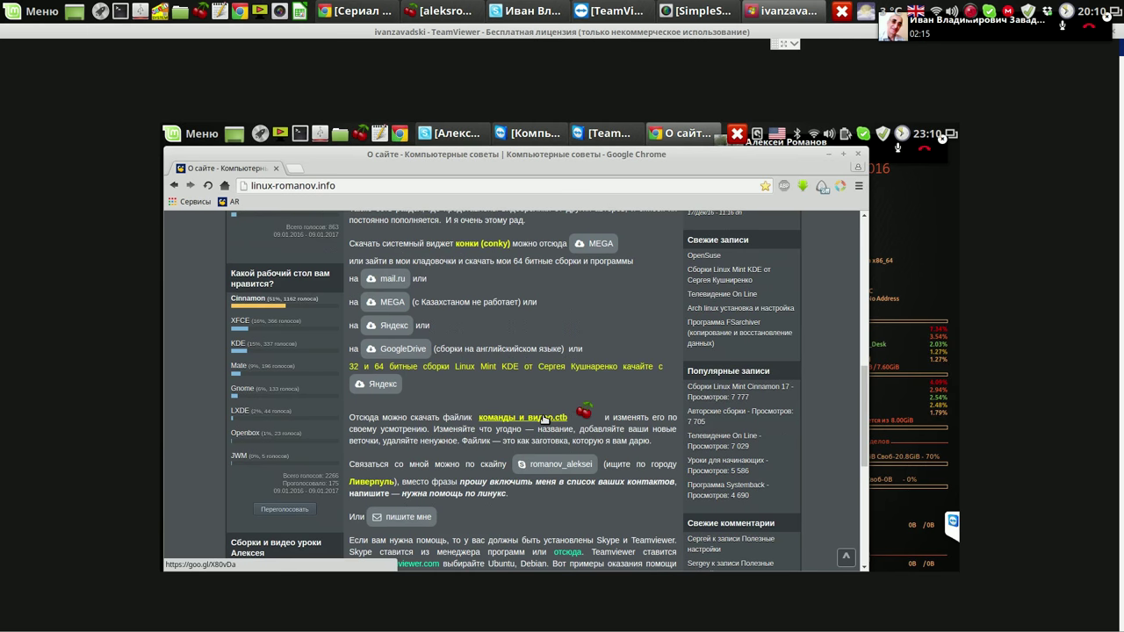
pyautogui.click(544, 421)
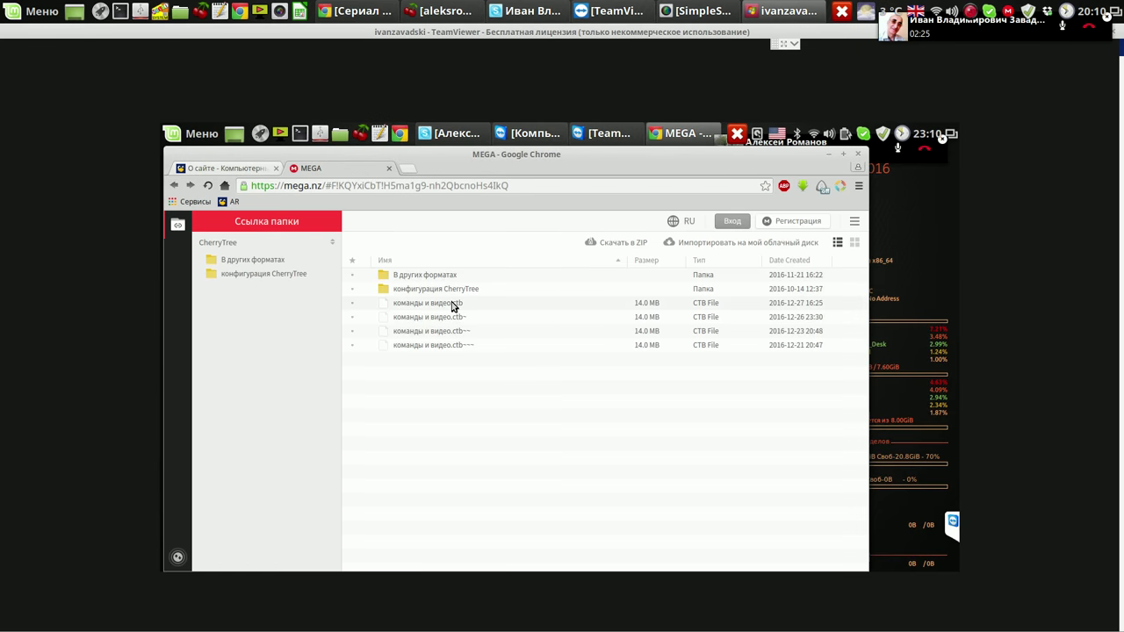
# Download the newest команды и видео.ctb file from the MEGA CherryTree folder as a standard download.
pyautogui.rightClick(453, 305)
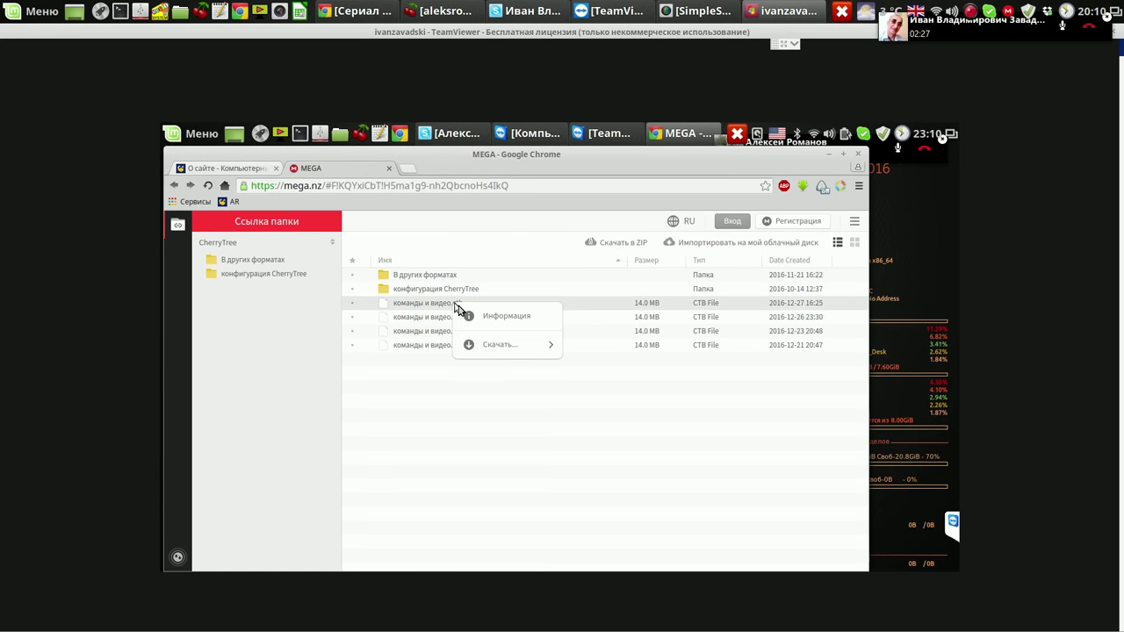
pyautogui.moveTo(498, 347)
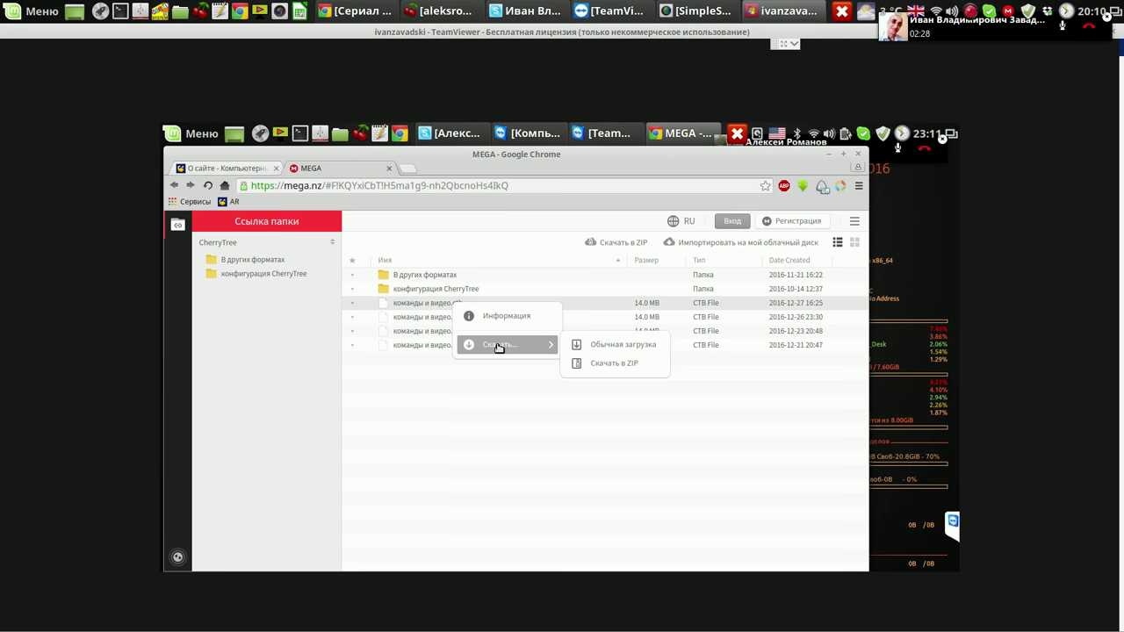
pyautogui.click(639, 347)
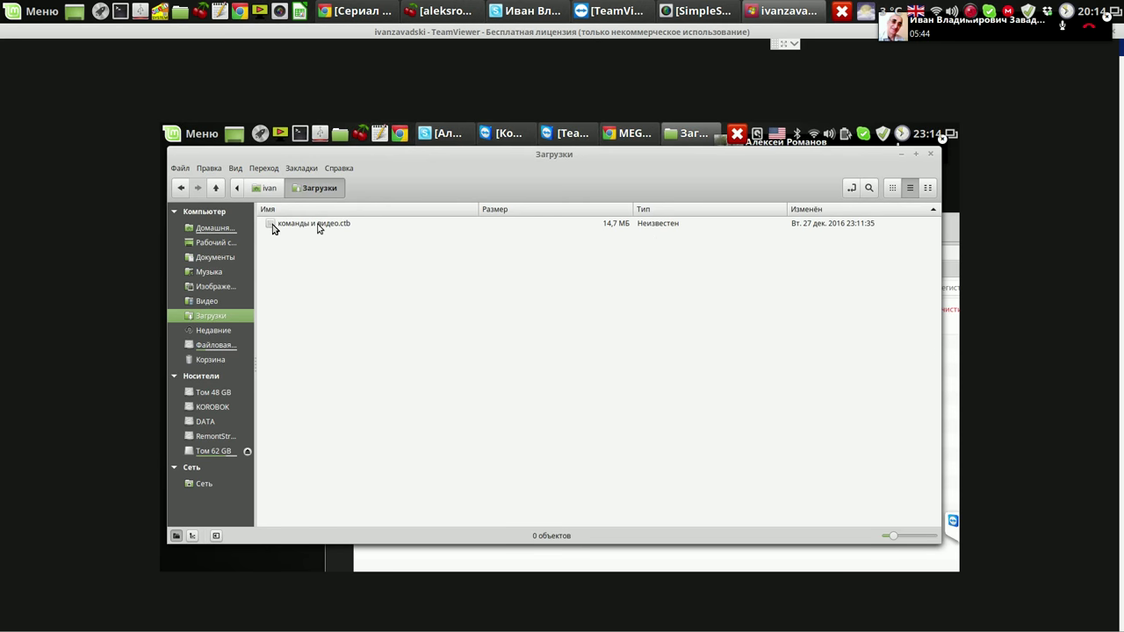
# Open the downloaded команды и видео.ctb file from the Загрузки folder.
pyautogui.click(319, 225)
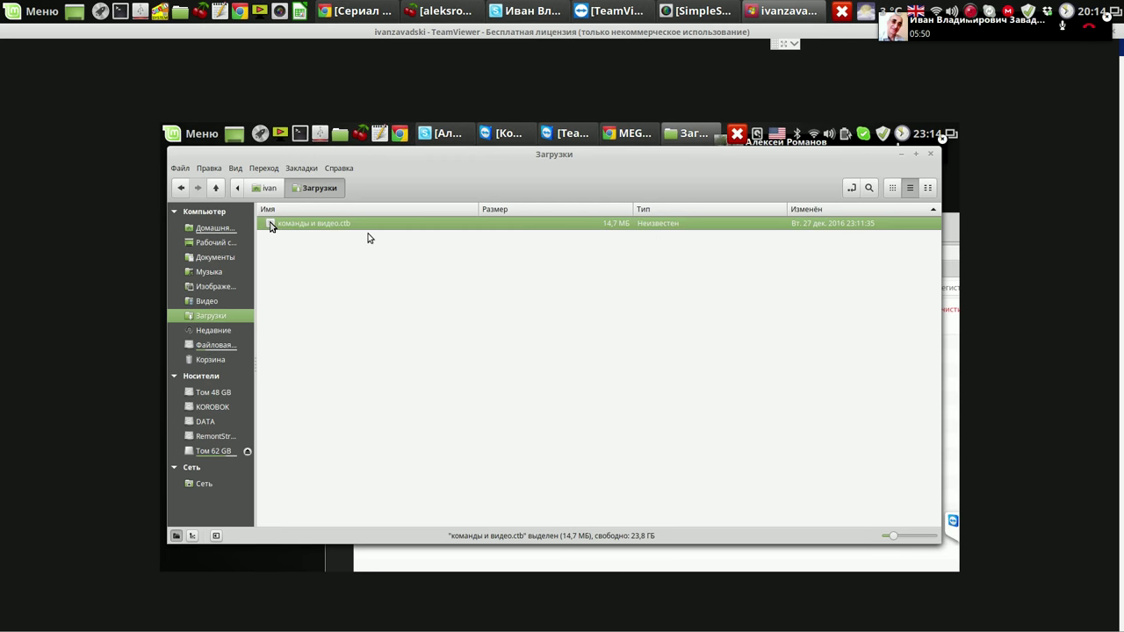
pyautogui.doubleClick(368, 233)
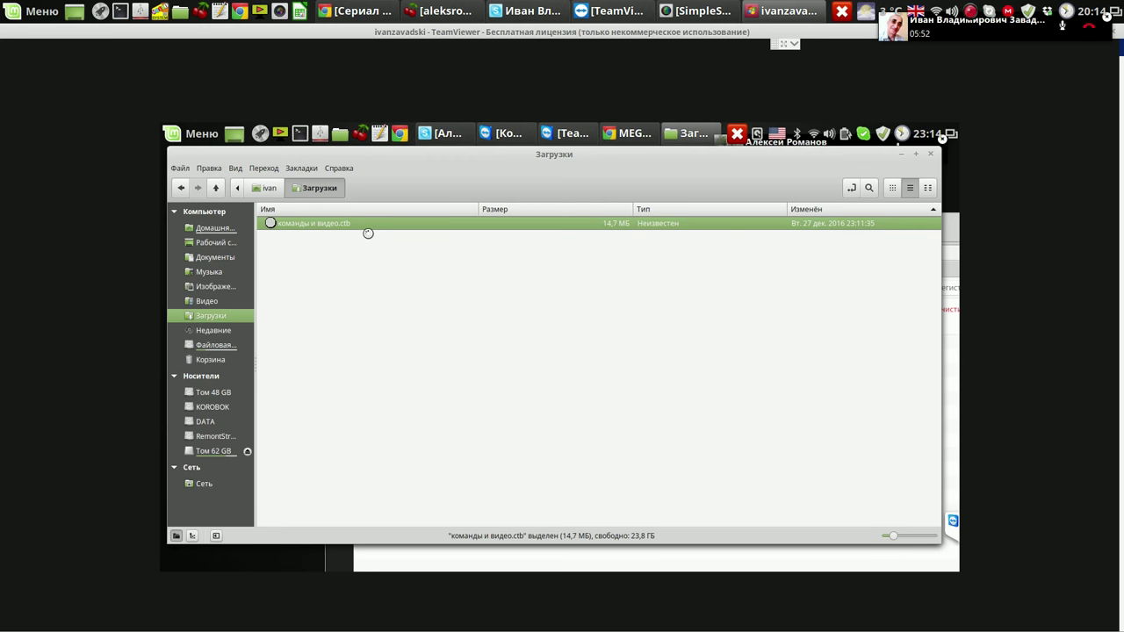